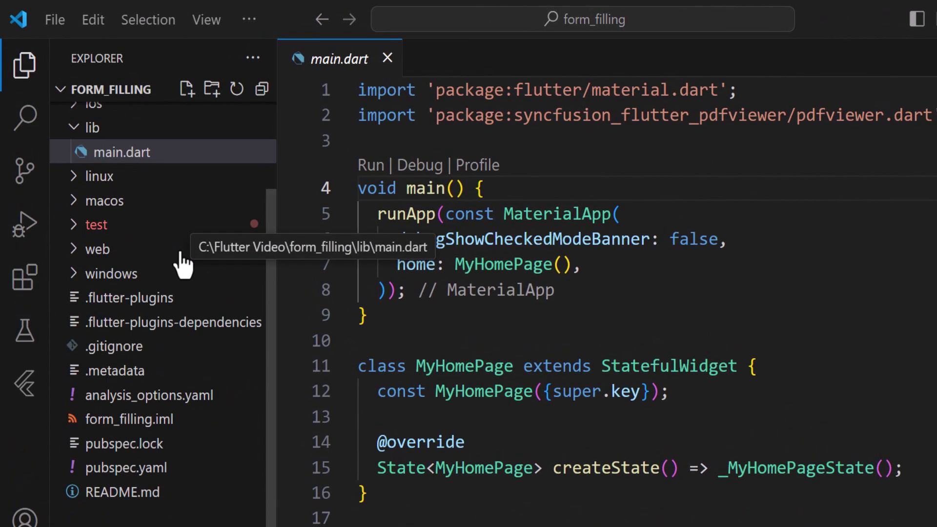
Check the syncfusion_flutter_pdfviewer dependency in pubspec.yaml, then review main.dart with the explorer hidden.
{"action": "left_click", "coordinate": [126, 468]}
{"action": "scroll", "coordinate": [564, 215], "scroll_direction": "down", "scroll_amount": 5}
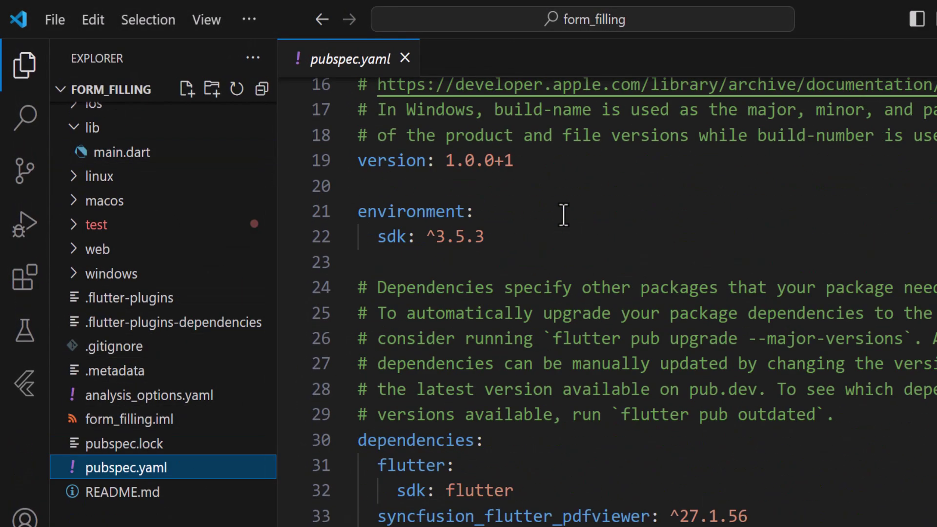
{"action": "scroll", "coordinate": [564, 214], "scroll_direction": "down", "scroll_amount": 4}
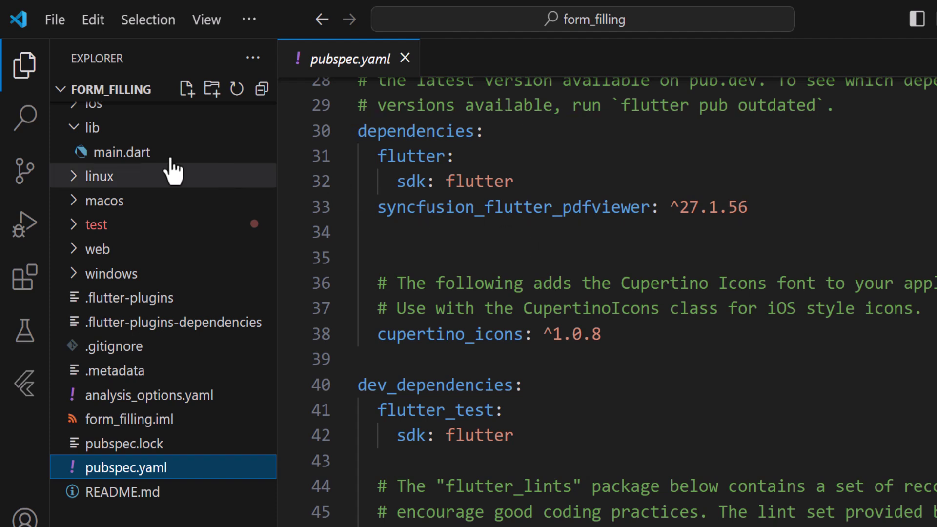
{"action": "left_click", "coordinate": [120, 154]}
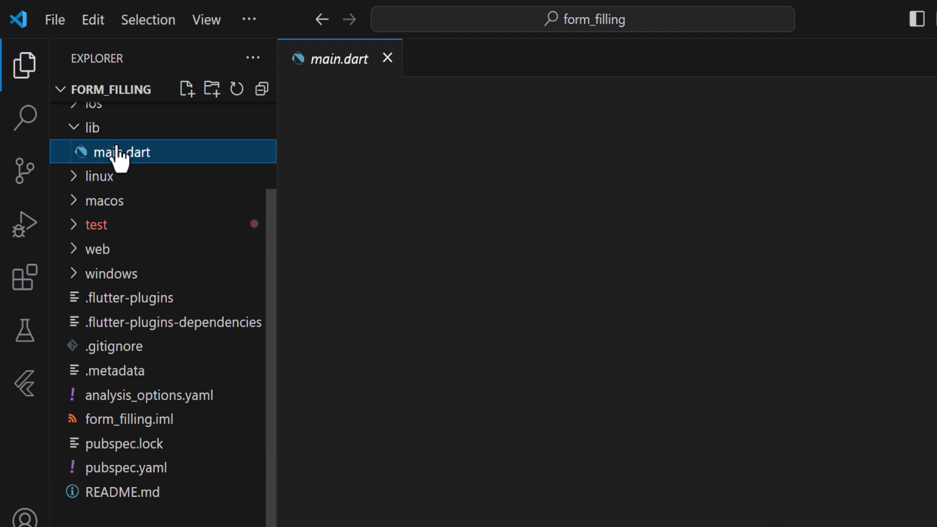
{"action": "left_click", "coordinate": [24, 70]}
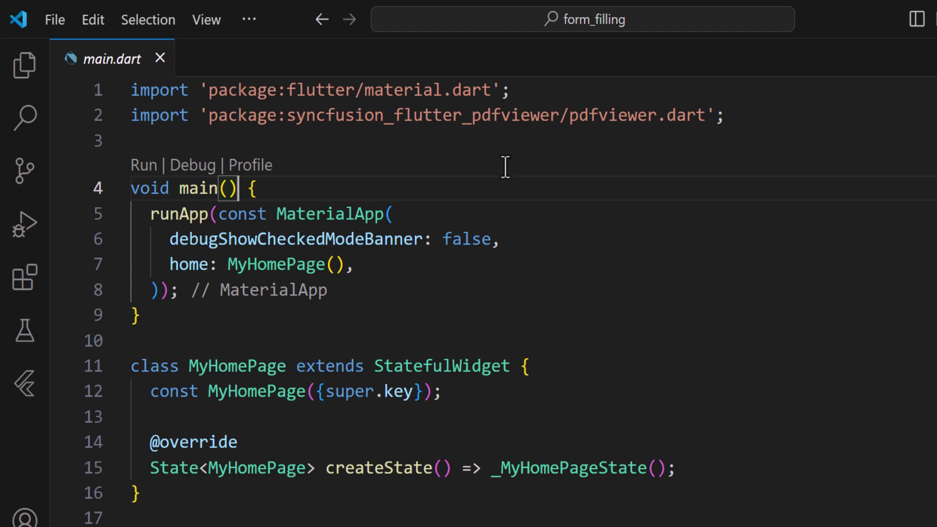
{"action": "left_click", "coordinate": [829, 308]}
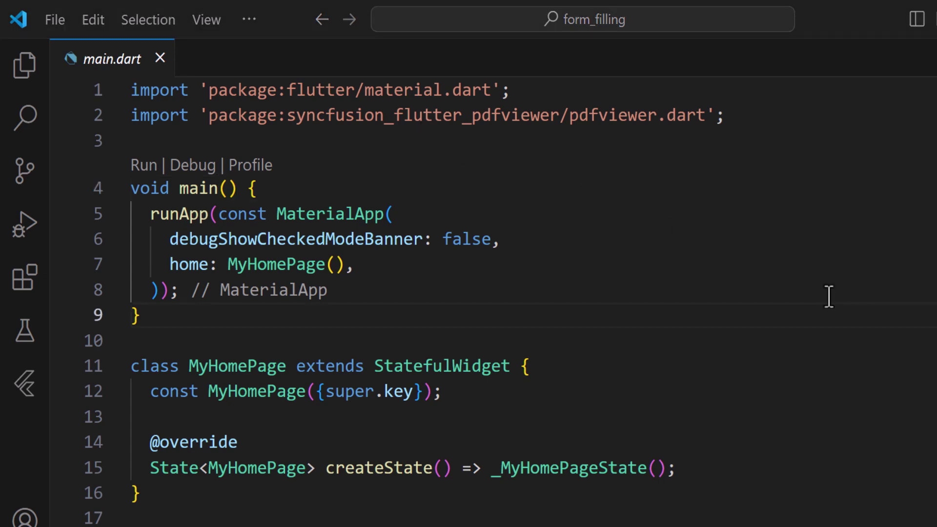
{"action": "scroll", "coordinate": [829, 296], "scroll_direction": "down", "scroll_amount": 2}
{"action": "scroll", "coordinate": [830, 297], "scroll_direction": "down", "scroll_amount": 3}
{"action": "scroll", "coordinate": [829, 297], "scroll_direction": "down", "scroll_amount": 2}
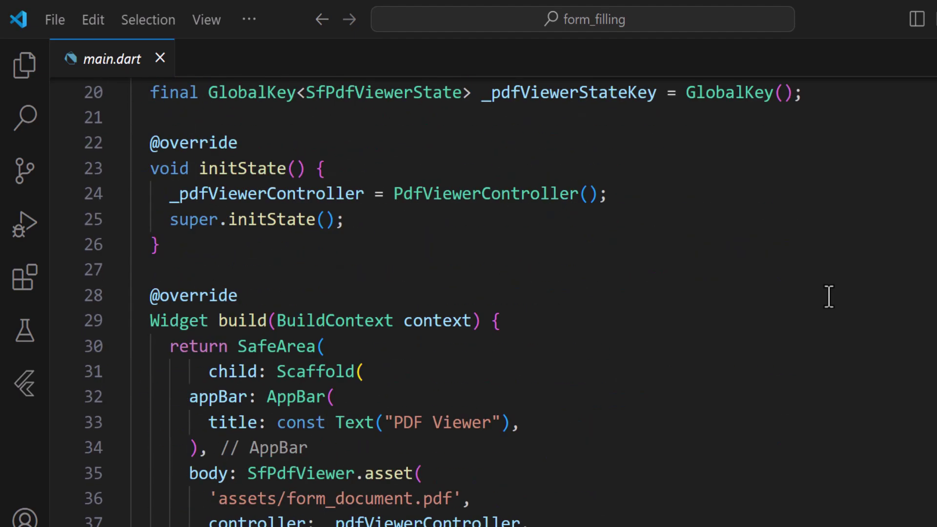
{"action": "scroll", "coordinate": [828, 296], "scroll_direction": "down", "scroll_amount": 1}
{"action": "scroll", "coordinate": [830, 297], "scroll_direction": "down", "scroll_amount": 2}
{"action": "scroll", "coordinate": [723, 238], "scroll_direction": "down", "scroll_amount": 1}
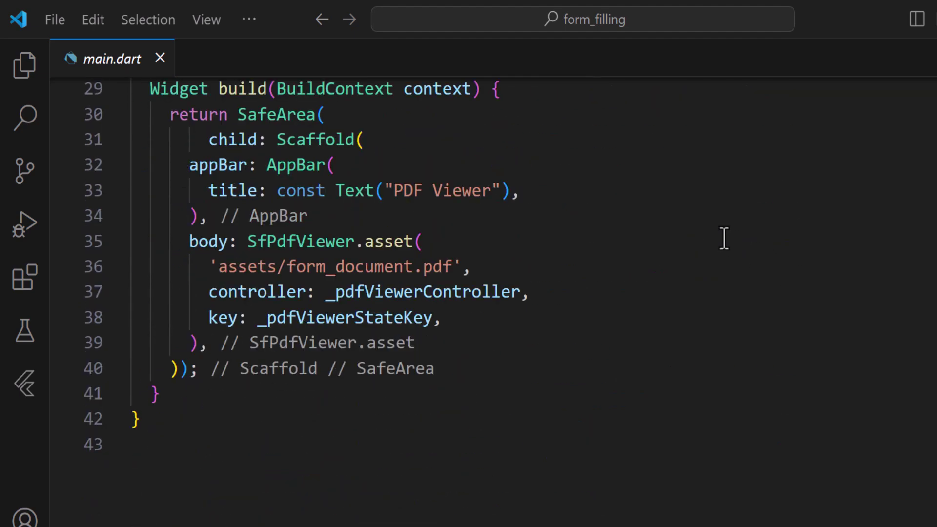
{"action": "scroll", "coordinate": [723, 238], "scroll_direction": "down", "scroll_amount": 1}
{"action": "scroll", "coordinate": [723, 238], "scroll_direction": "down", "scroll_amount": 1}
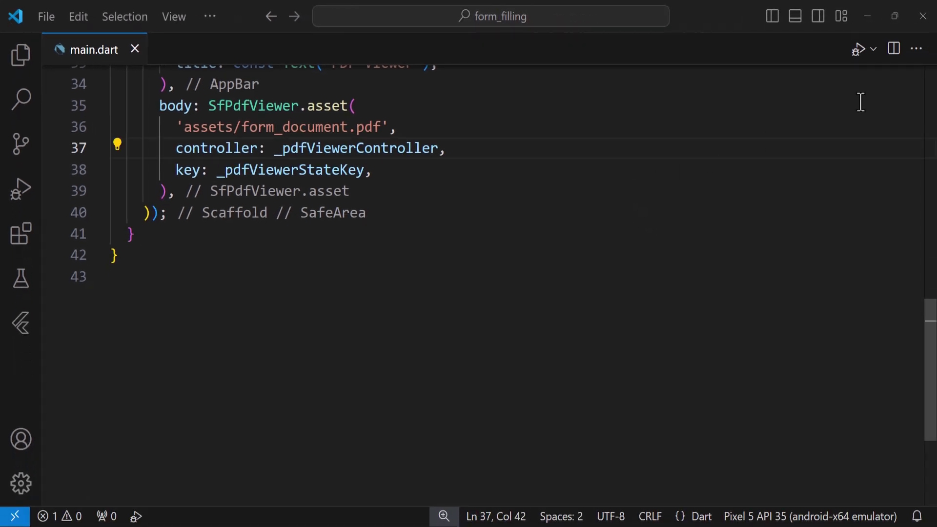
Start debugging the app on the emulator and rotate it to landscape.
{"action": "left_click", "coordinate": [873, 49]}
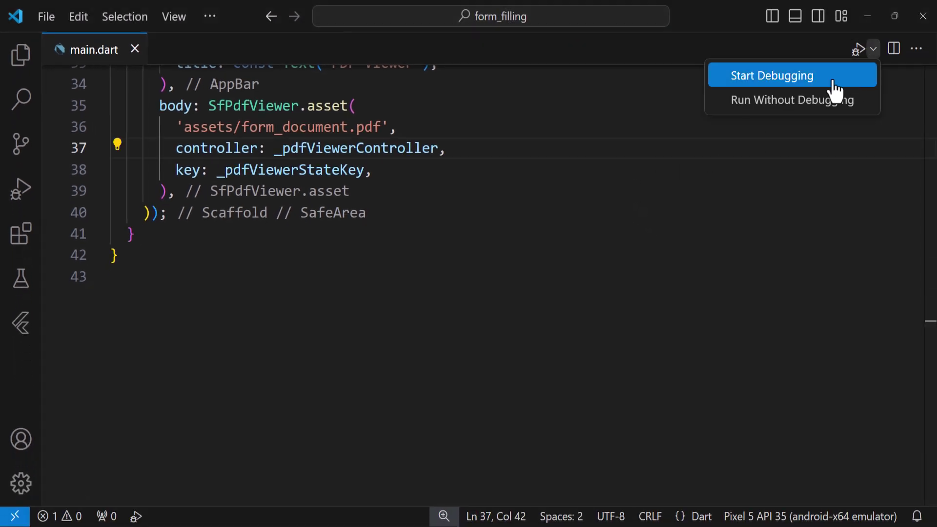
{"action": "left_click", "coordinate": [831, 79]}
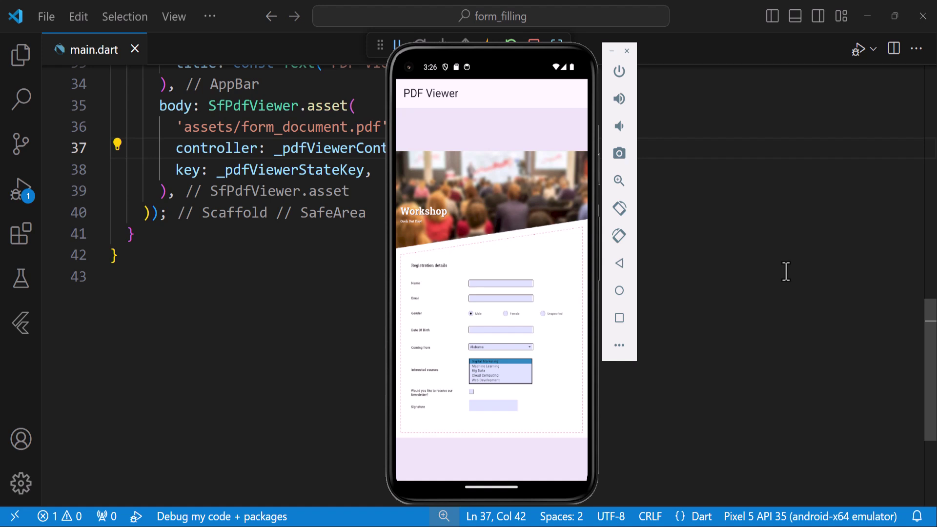
{"action": "left_click", "coordinate": [619, 235]}
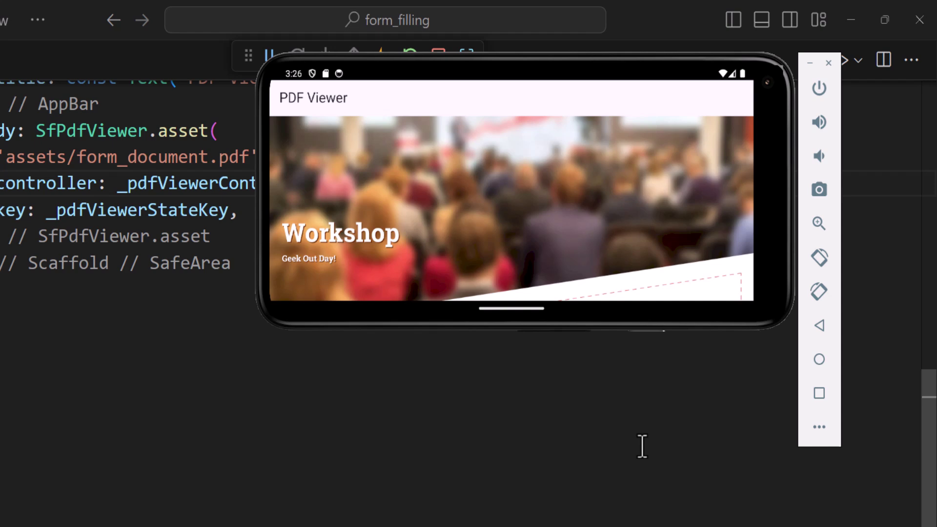
{"action": "scroll", "coordinate": [630, 234], "scroll_direction": "down", "scroll_amount": 3}
{"action": "scroll", "coordinate": [654, 231], "scroll_direction": "down", "scroll_amount": 3}
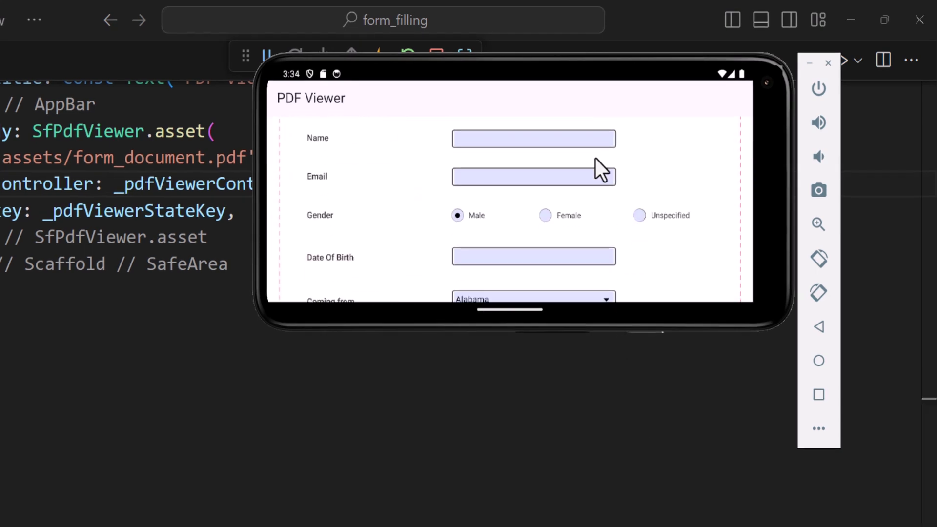
Fill the form with name Andrew, Florida, and the Machine Learning and Cloud Computing courses.
{"action": "left_click", "coordinate": [554, 143]}
{"action": "type", "text": "Andrew"}
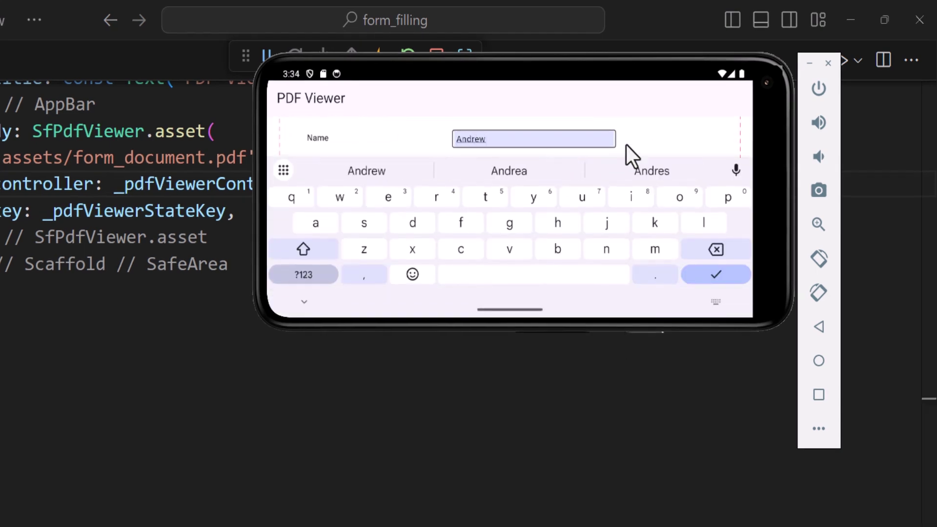
{"action": "key", "text": "Return"}
{"action": "scroll", "coordinate": [641, 137], "scroll_direction": "down", "scroll_amount": 3}
{"action": "scroll", "coordinate": [639, 144], "scroll_direction": "down", "scroll_amount": 1}
{"action": "left_click", "coordinate": [524, 188]}
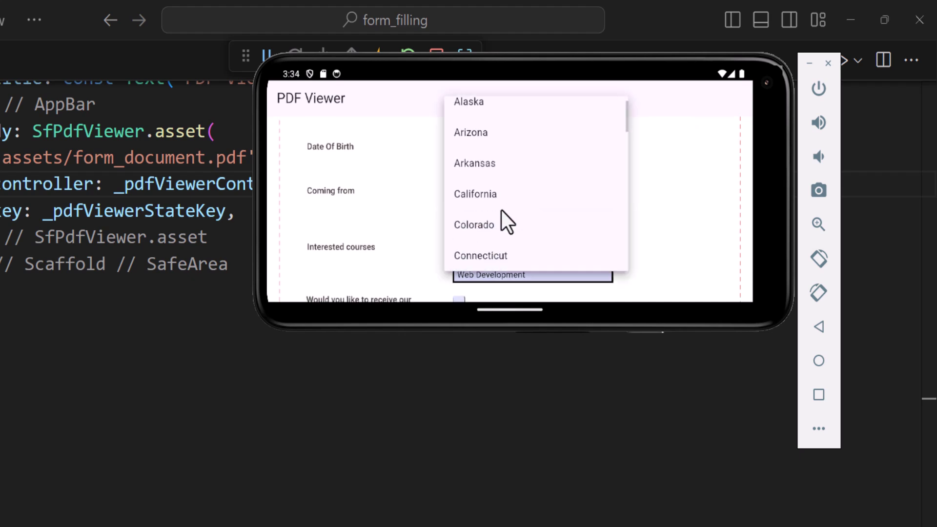
{"action": "scroll", "coordinate": [502, 210], "scroll_direction": "down", "scroll_amount": 1}
{"action": "scroll", "coordinate": [501, 211], "scroll_direction": "down", "scroll_amount": 1}
{"action": "left_click", "coordinate": [498, 207]}
{"action": "left_click", "coordinate": [516, 246]}
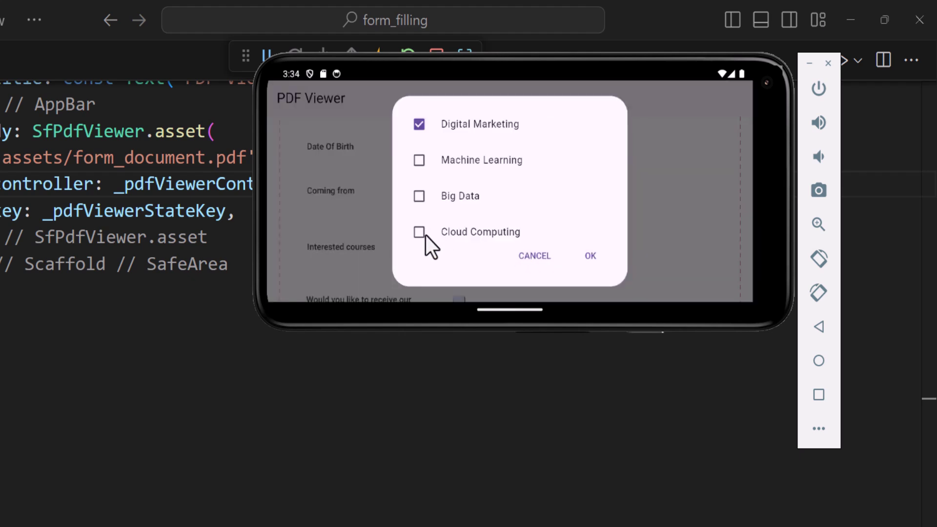
{"action": "left_click", "coordinate": [425, 235]}
{"action": "left_click", "coordinate": [418, 157]}
{"action": "left_click", "coordinate": [586, 254]}
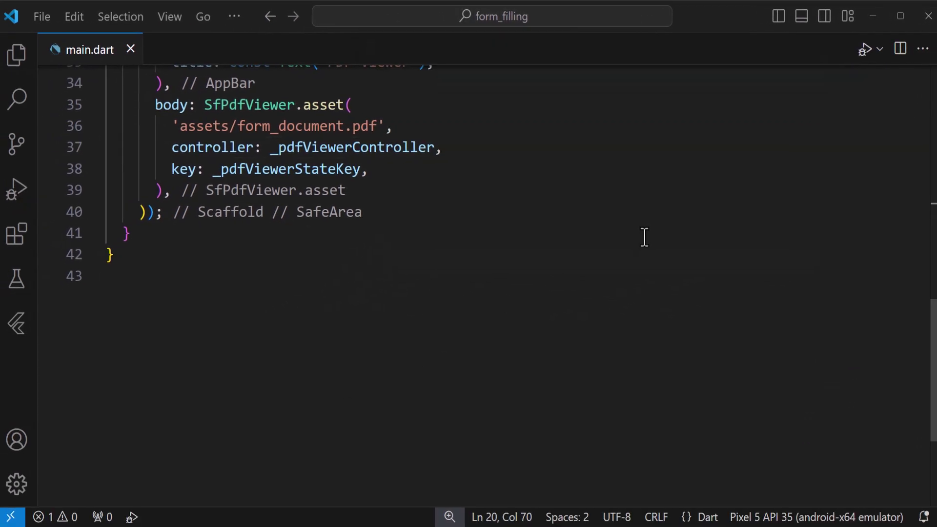
{"action": "scroll", "coordinate": [767, 283], "scroll_direction": "up", "scroll_amount": 4}
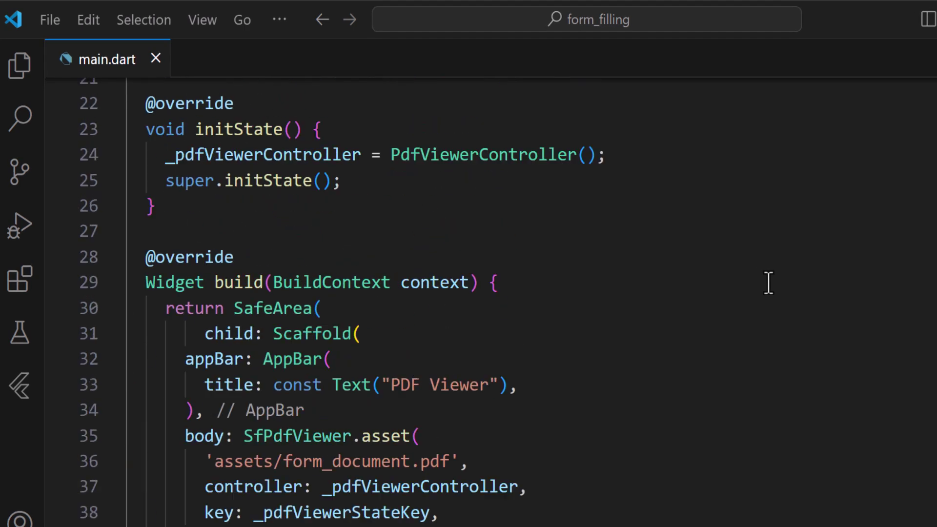
{"action": "scroll", "coordinate": [768, 283], "scroll_direction": "up", "scroll_amount": 2}
Declare a final UndoHistoryController field named _undoRedoController.
{"action": "key", "text": "Return"}
{"action": "type", "text": "final Undo"}
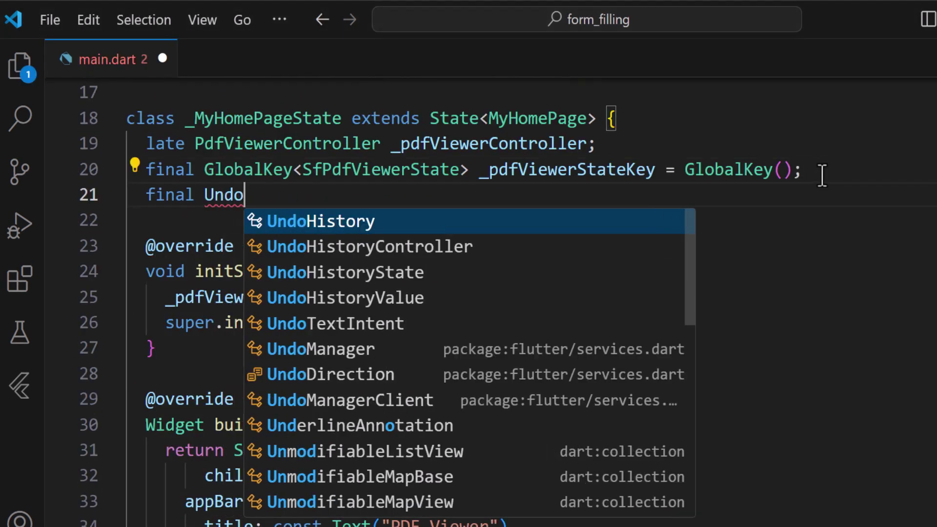
{"action": "key", "text": "Down"}
{"action": "key", "text": "Return"}
{"action": "type", "text": "_undoRedo"}
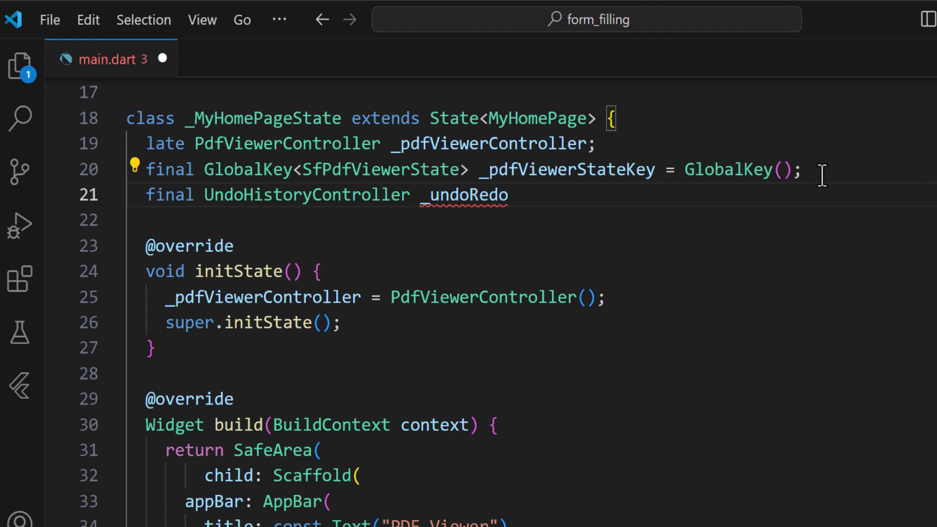
{"action": "type", "text": "Controller = U"}
{"action": "key", "text": "Return"}
{"action": "type", "text": ";"}
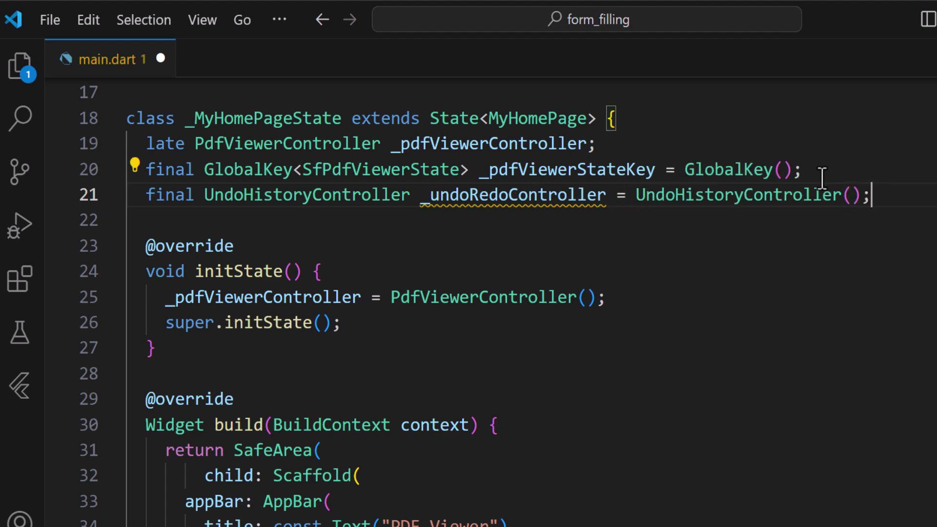
{"action": "scroll", "coordinate": [647, 330], "scroll_direction": "down", "scroll_amount": 4}
Pass undoController: _undoRedoController to SfPdfViewer.
{"action": "left_click", "coordinate": [446, 345]}
{"action": "key", "text": "Return"}
{"action": "type", "text": "u"}
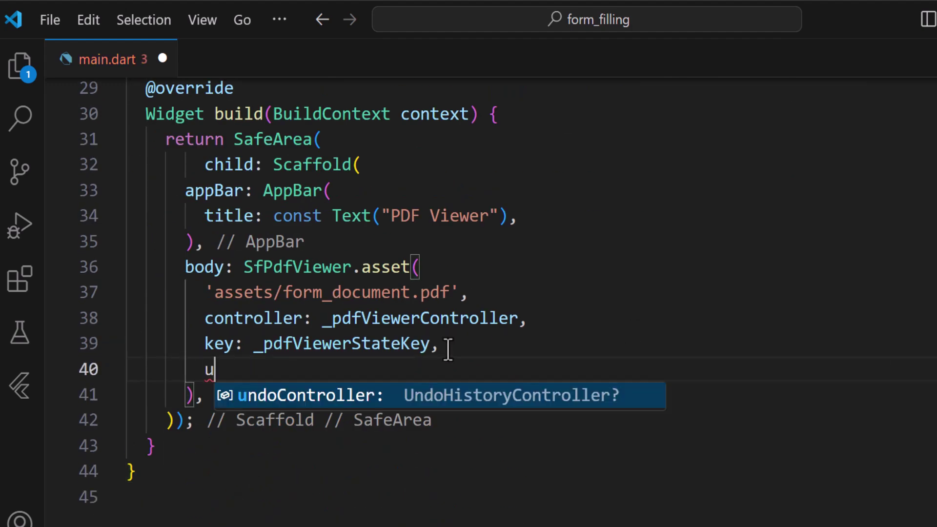
{"action": "key", "text": "Return"}
{"action": "type", "text": "_un,"}
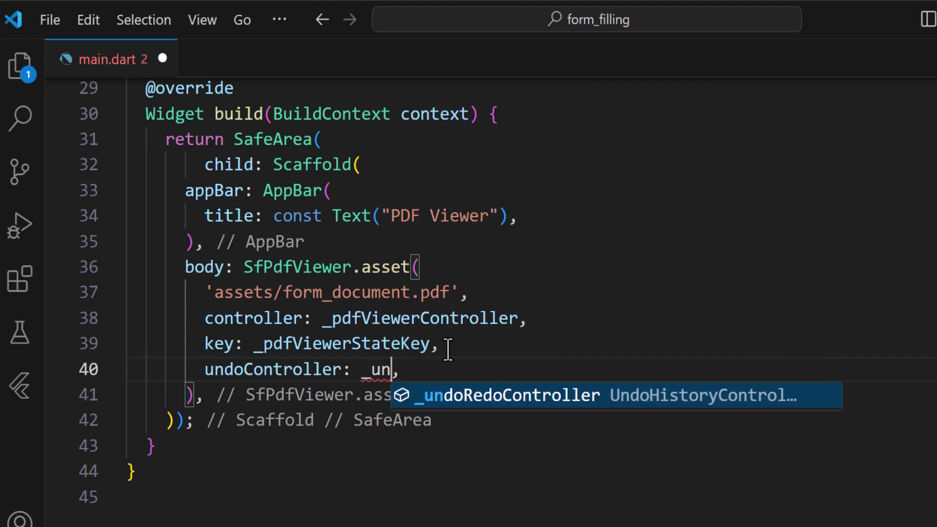
{"action": "key", "text": "Return"}
Add an AppBar actions block containing a SingleChildScrollView Row.
{"action": "left_click", "coordinate": [528, 214]}
{"action": "key", "text": "Return"}
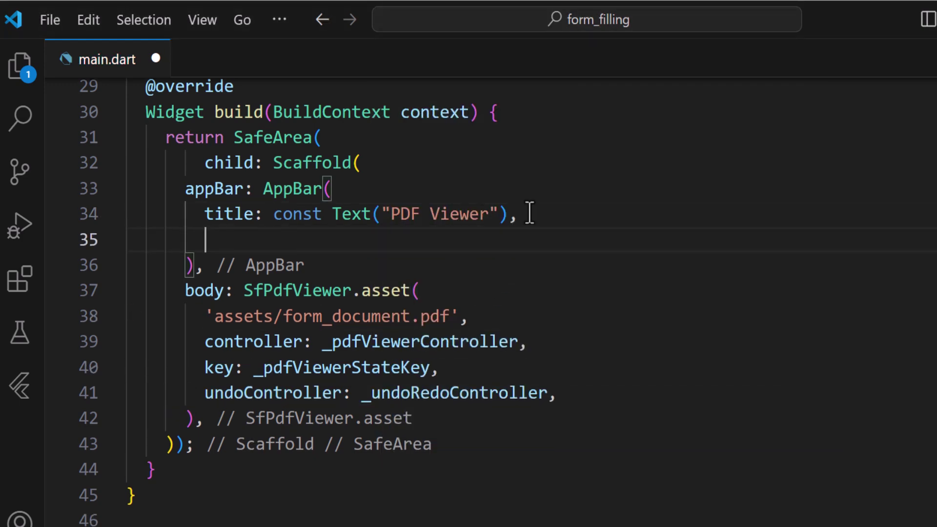
{"action": "type", "text": "actions: <Widget>[           SingleChildScrollView(             scrollDirection: Axis.horizontal,             child: Row(               children: <Widget>[               ],             ),           ),         ],"}
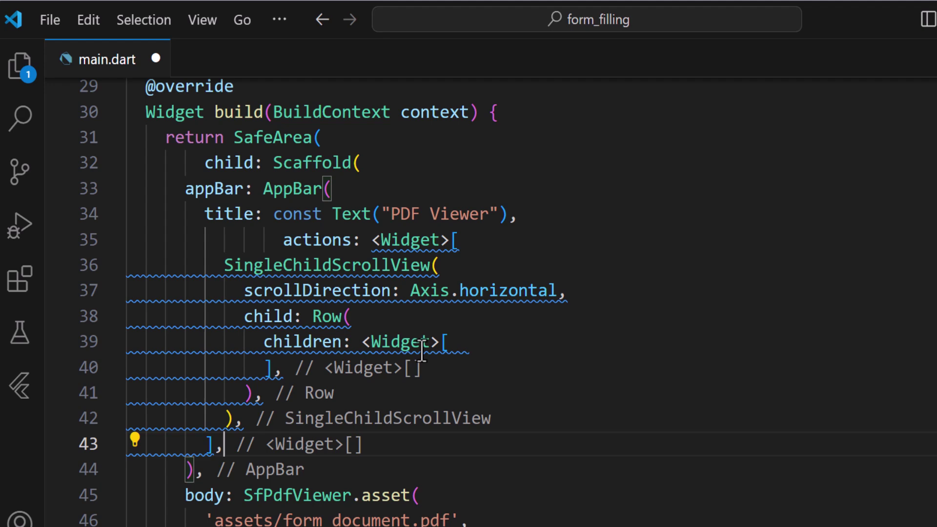
{"action": "left_click", "coordinate": [463, 342]}
{"action": "key", "text": "Return"}
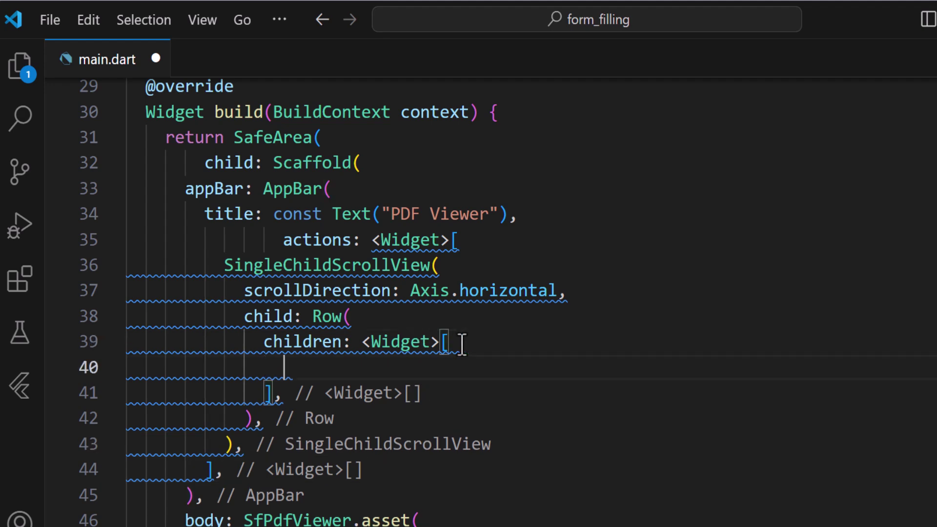
{"action": "scroll", "coordinate": [749, 283], "scroll_direction": "down", "scroll_amount": 1}
{"action": "scroll", "coordinate": [383, 171], "scroll_direction": "down", "scroll_amount": 2}
{"action": "type", "text": "Va"}
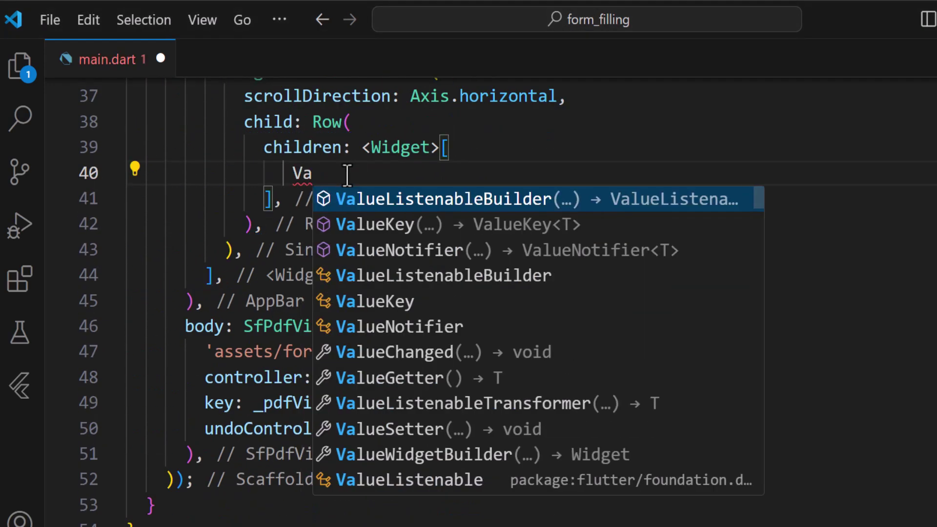
{"action": "type", "text": "lueList"}
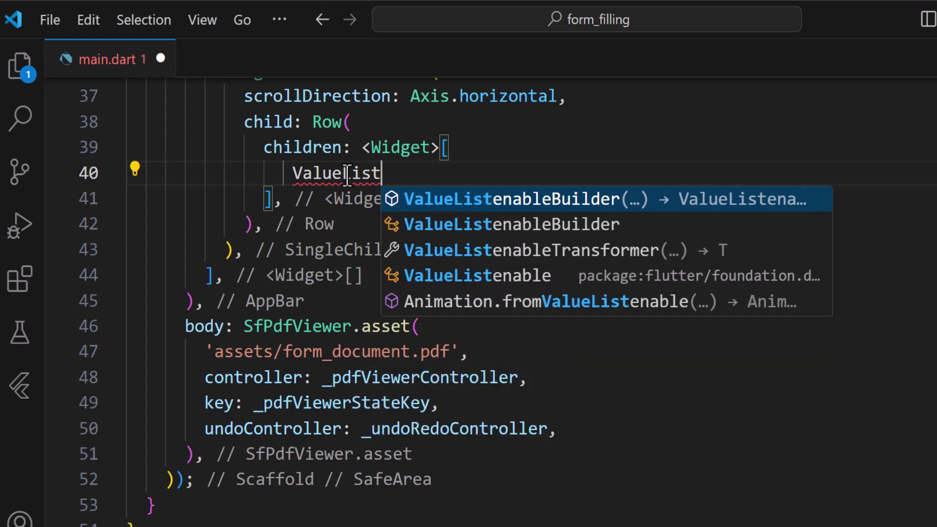
{"action": "type", "text": "enabl"}
Add a ValueListenableBuilder listening to _undoRedoController with a builder callback.
{"action": "key", "text": "Return"}
{"action": "key", "text": "Return"}
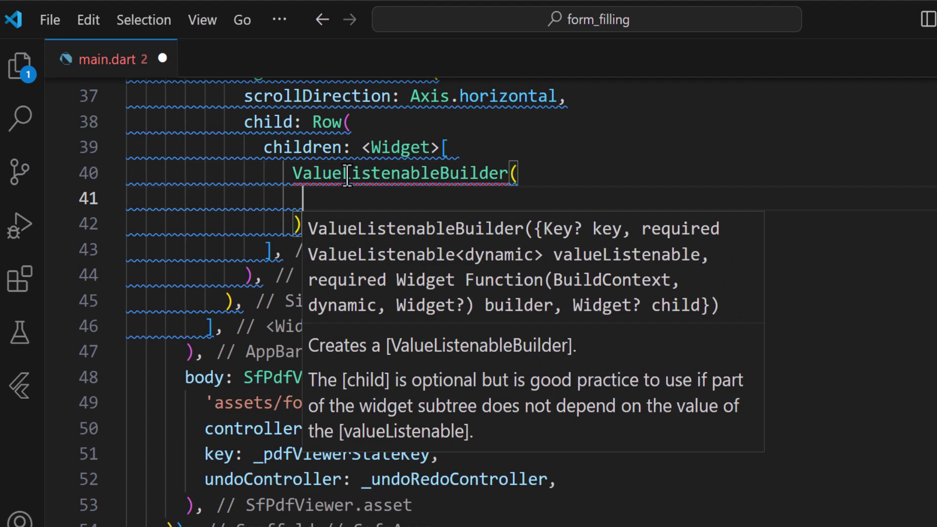
{"action": "type", "text": "v"}
{"action": "key", "text": "Return"}
{"action": "type", "text": "_un,"}
{"action": "key", "text": "Return"}
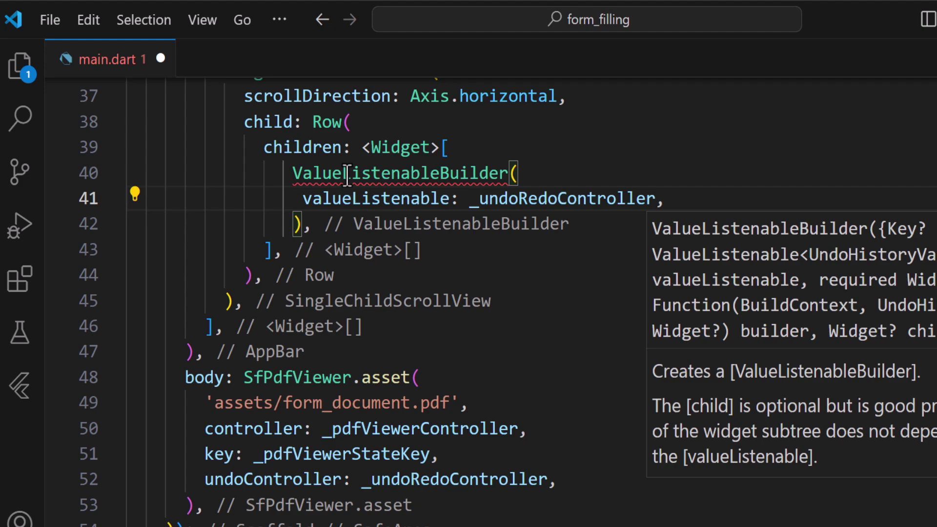
{"action": "key", "text": "Return"}
{"action": "type", "text": "b"}
{"action": "key", "text": "Return"}
{"action": "type", "text": "(),"}
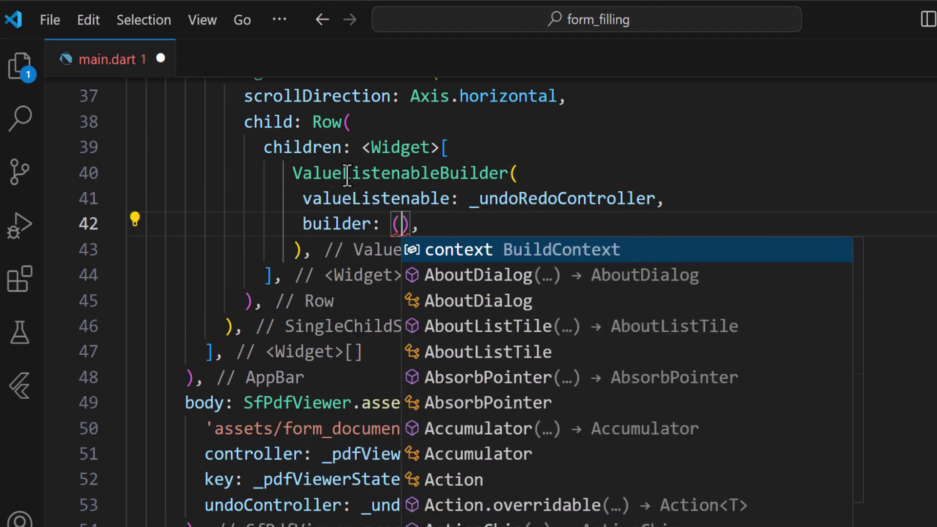
{"action": "key", "text": "Return"}
{"action": "type", "text": ",value,"}
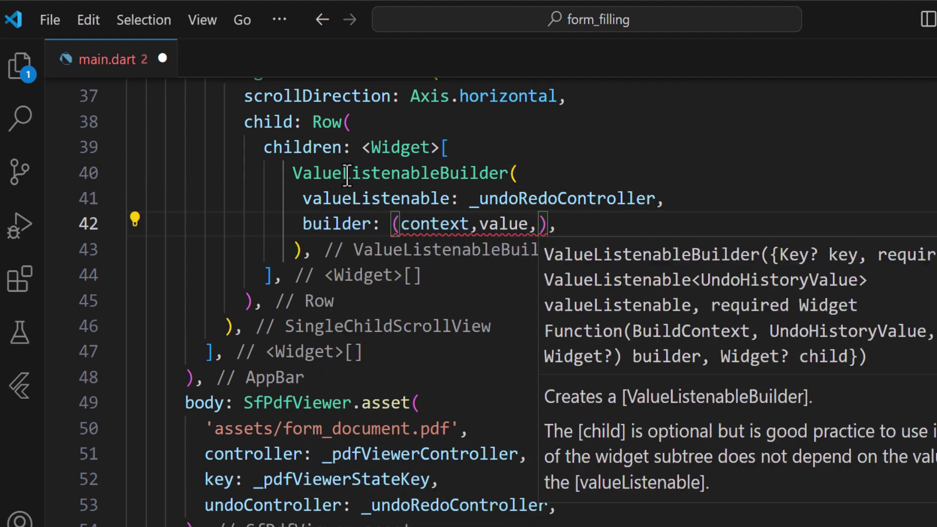
{"action": "type", "text": "child){"}
Add an IconButton whose onPressed calls undo when canUndo is true.
{"action": "key", "text": "Return"}
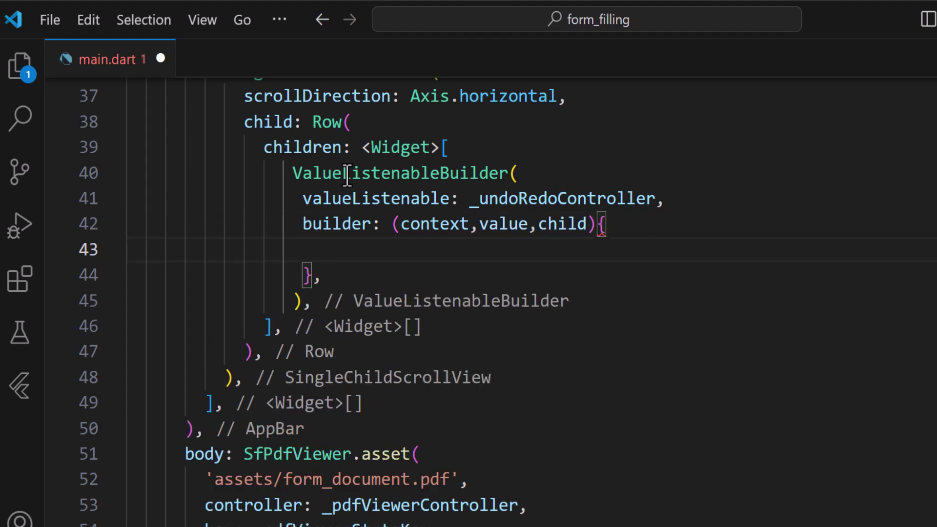
{"action": "type", "text": "return IconButton"}
{"action": "key", "text": "Return"}
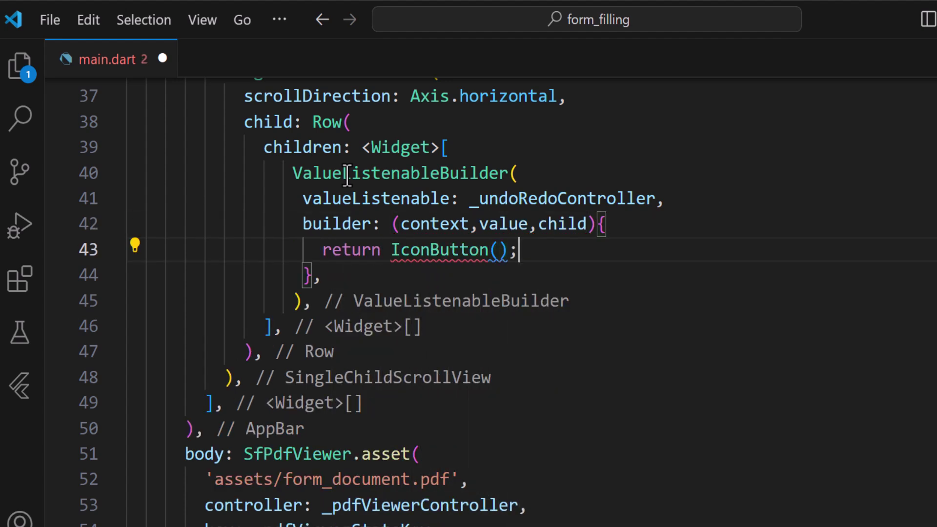
{"action": "key", "text": "Return"}
{"action": "type", "text": "o"}
{"action": "key", "text": "Return"}
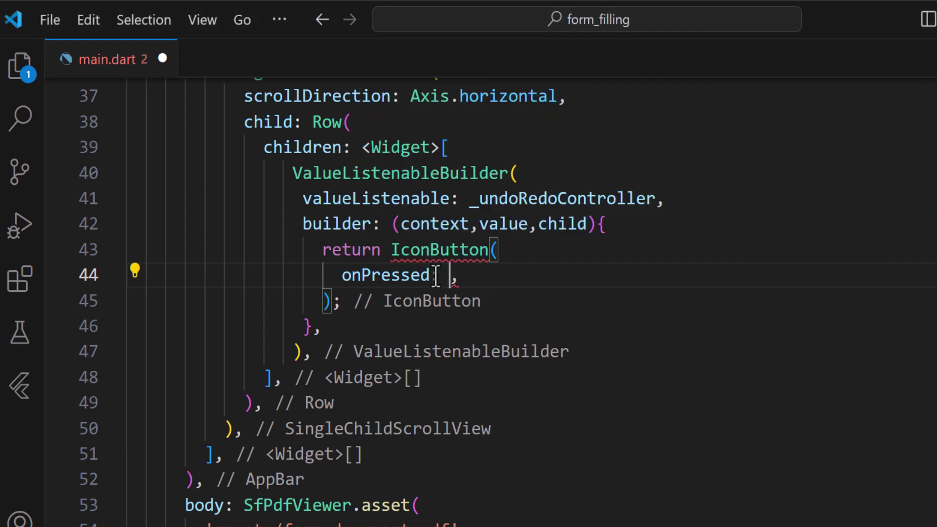
{"action": "type", "text": "_u"}
{"action": "key", "text": "Return"}
{"action": "type", "text": "."}
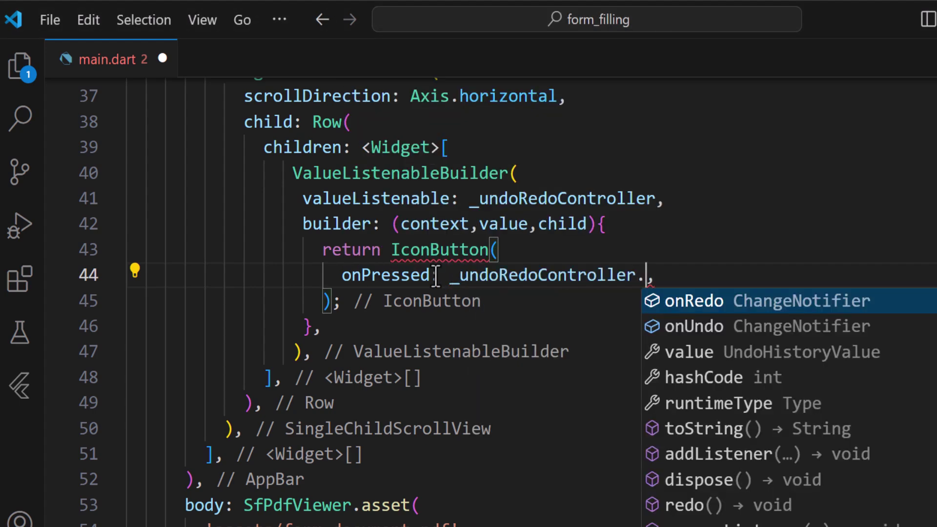
{"action": "type", "text": "v"}
{"action": "key", "text": "Return"}
{"action": "type", "text": ".can"}
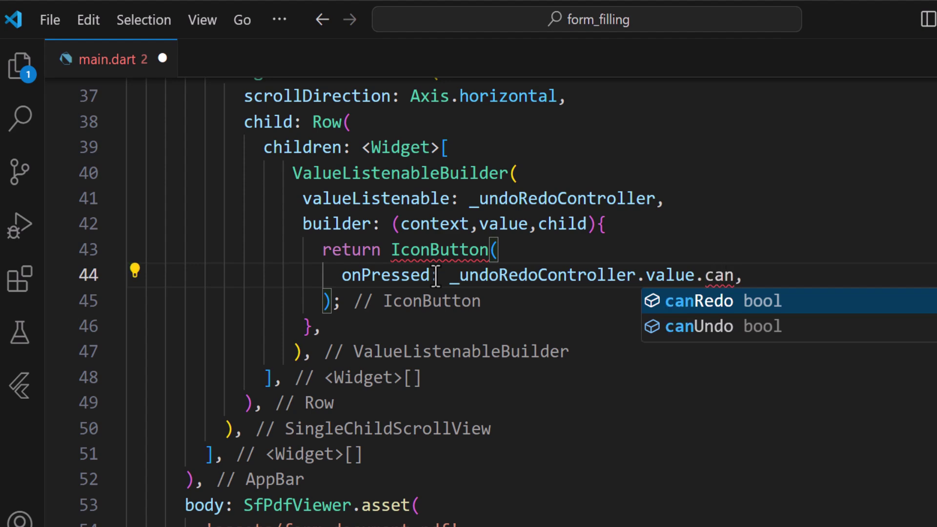
{"action": "type", "text": "U"}
{"action": "key", "text": "Return"}
{"action": "type", "text": "?"}
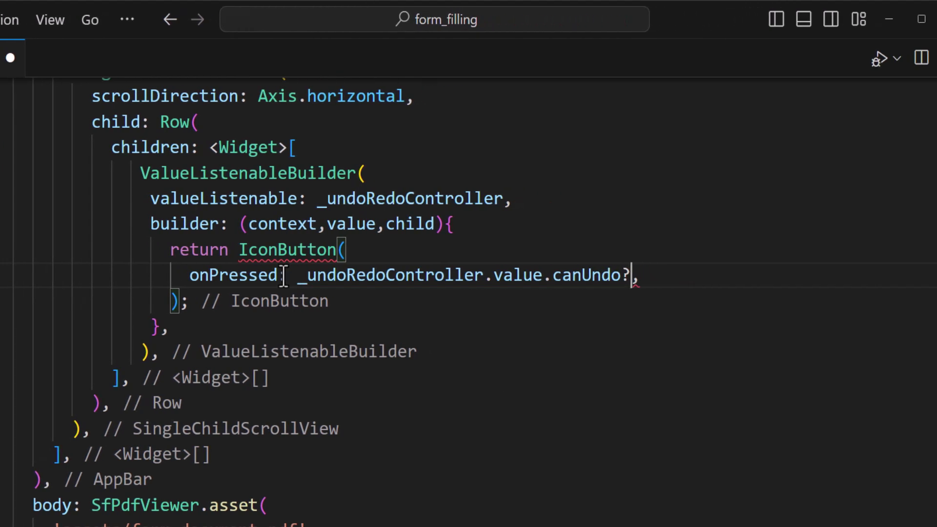
{"action": "type", "text": "_un"}
{"action": "key", "text": "Return"}
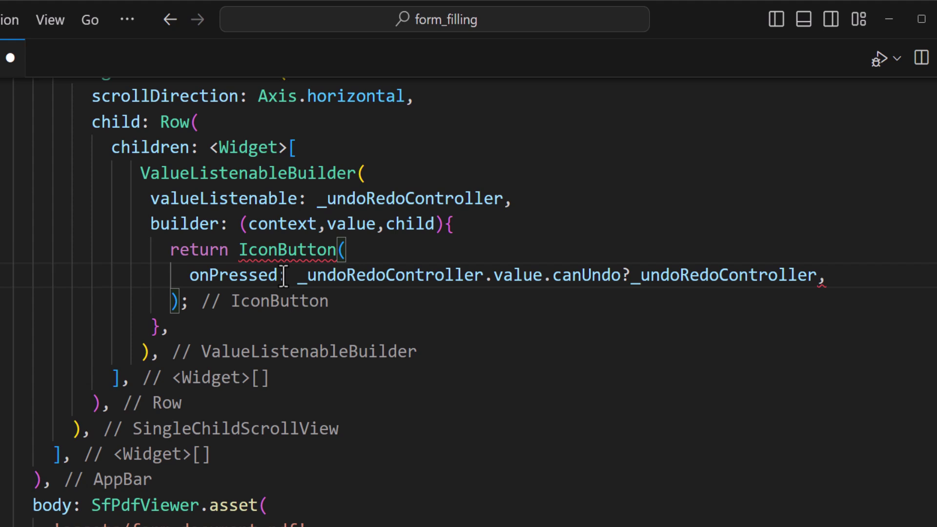
{"action": "type", "text": ".un"}
{"action": "key", "text": "Return"}
{"action": "type", "text": ":null"}
Give the undo button an Icons.undo icon and a tooltip.
{"action": "key", "text": "End"}
{"action": "key", "text": "Return"}
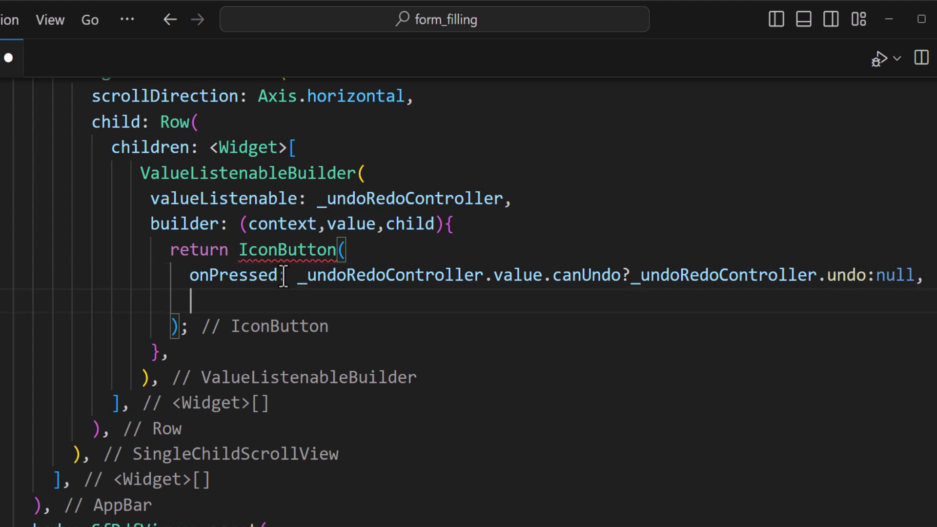
{"action": "type", "text": "ic"}
{"action": "key", "text": "Return"}
{"action": "type", "text": "const I,"}
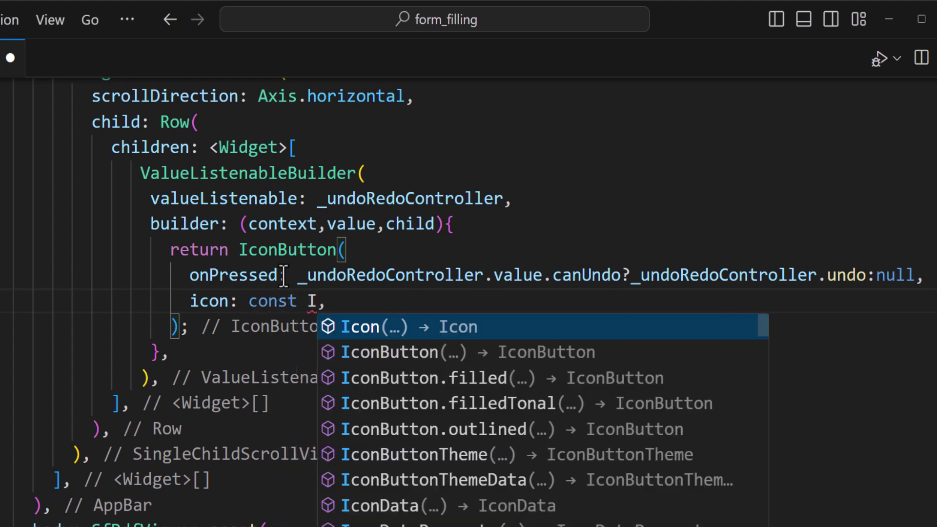
{"action": "key", "text": "Return"}
{"action": "type", "text": "Icons."}
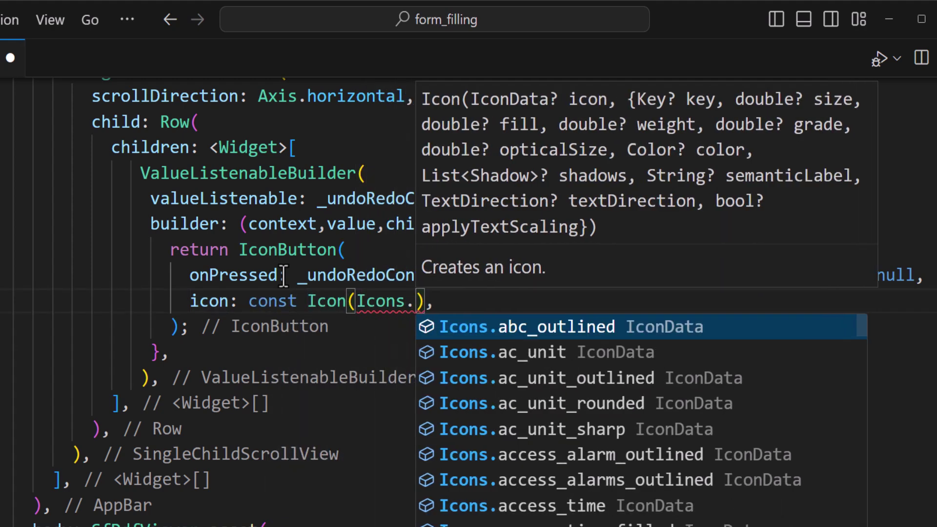
{"action": "type", "text": "undo"}
{"action": "key", "text": "Return"}
{"action": "key", "text": "End"}
{"action": "key", "text": "Return"}
{"action": "type", "text": "t"}
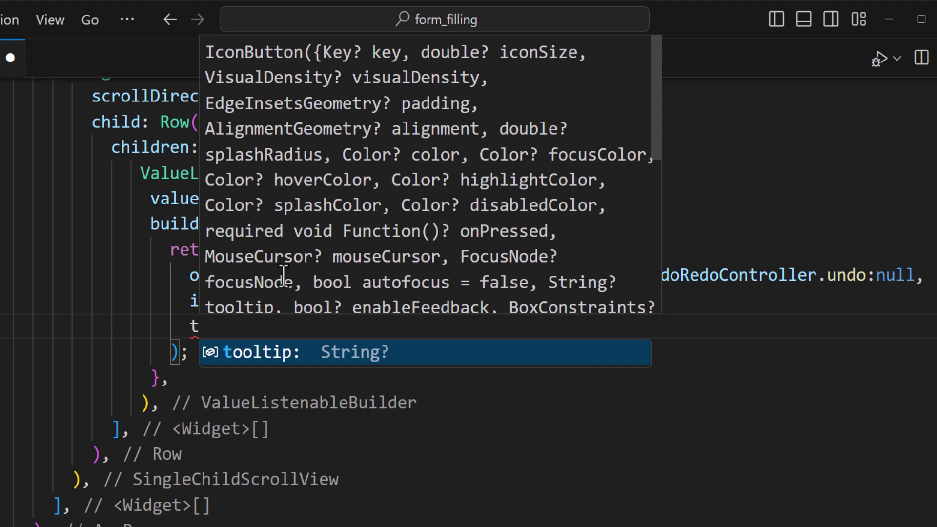
{"action": "key", "text": "Return"}
{"action": "type", "text": "'Undo',"}
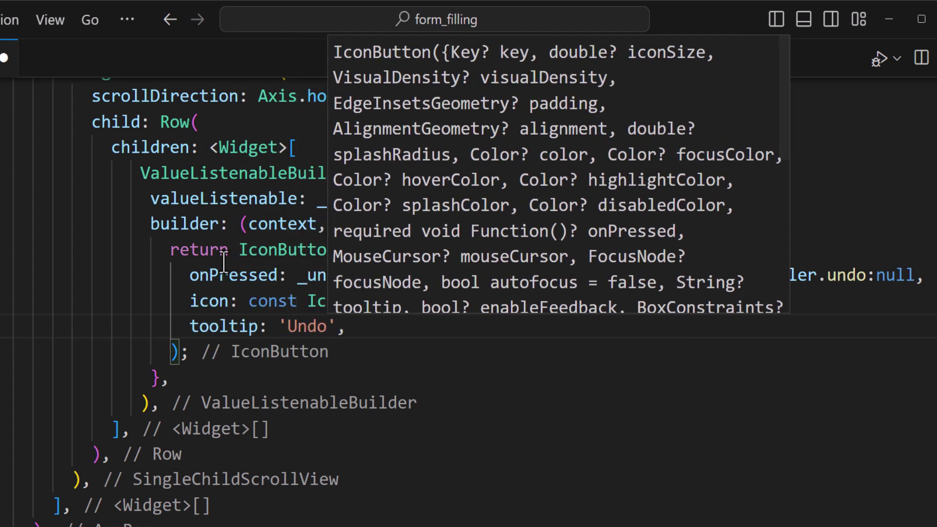
Duplicate the undo button as a redo button using canRedo, redo, the redo icon and tooltip.
{"action": "mouse_move", "coordinate": [137, 174]}
{"action": "left_mouse_down"}
{"action": "mouse_move", "coordinate": [183, 276]}
{"action": "mouse_move", "coordinate": [184, 397]}
{"action": "left_mouse_up"}
{"action": "key", "text": "End"}
{"action": "key", "text": "Return"}
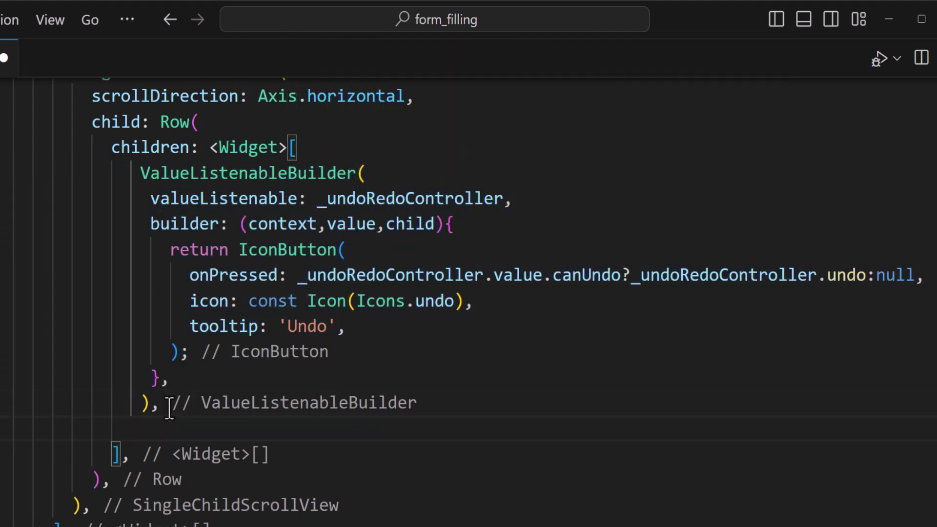
{"action": "scroll", "coordinate": [282, 302], "scroll_direction": "down", "scroll_amount": 3}
{"action": "scroll", "coordinate": [281, 301], "scroll_direction": "down", "scroll_amount": 2}
{"action": "key", "text": "ctrl+v"}
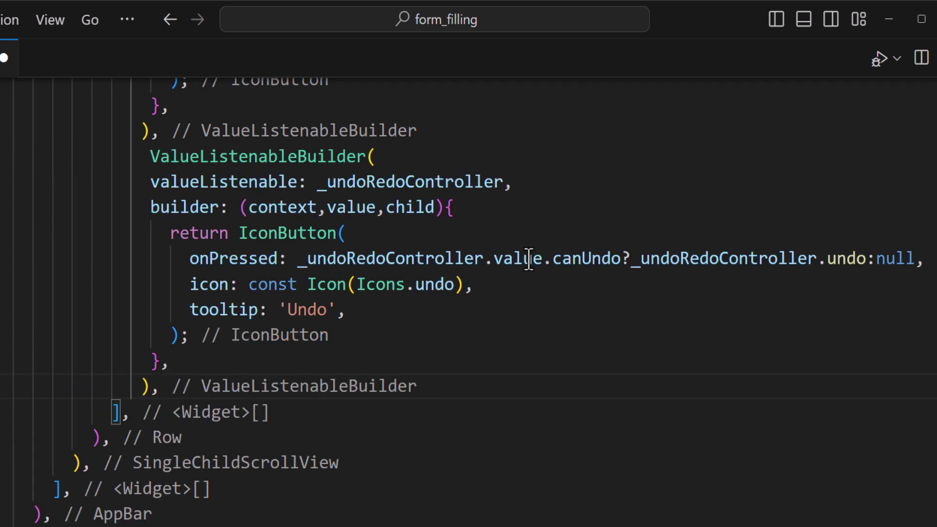
{"action": "left_click", "coordinate": [630, 259]}
{"action": "key", "text": "Left"}
{"action": "key", "text": "BackSpace"}
{"action": "key", "text": "BackSpace"}
{"action": "key", "text": "BackSpace"}
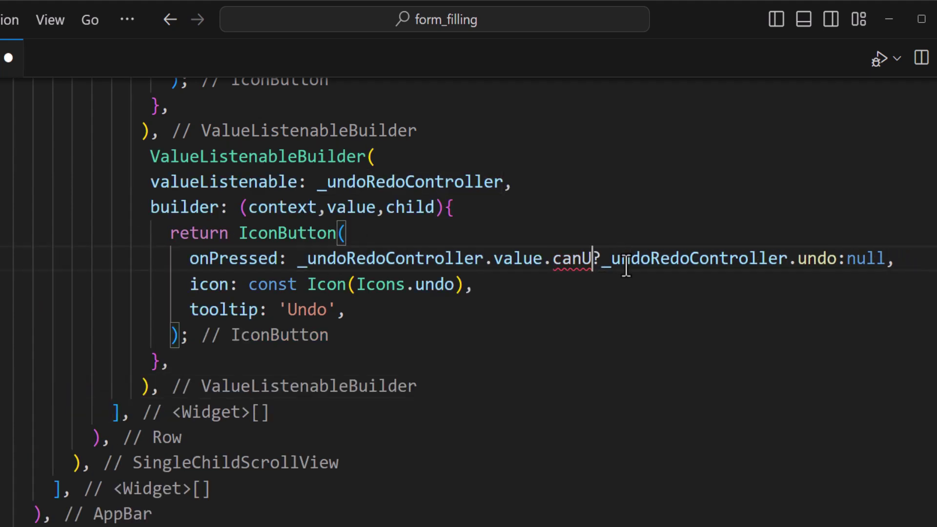
{"action": "type", "text": "R"}
{"action": "key", "text": "Tab"}
{"action": "left_click", "coordinate": [843, 258]}
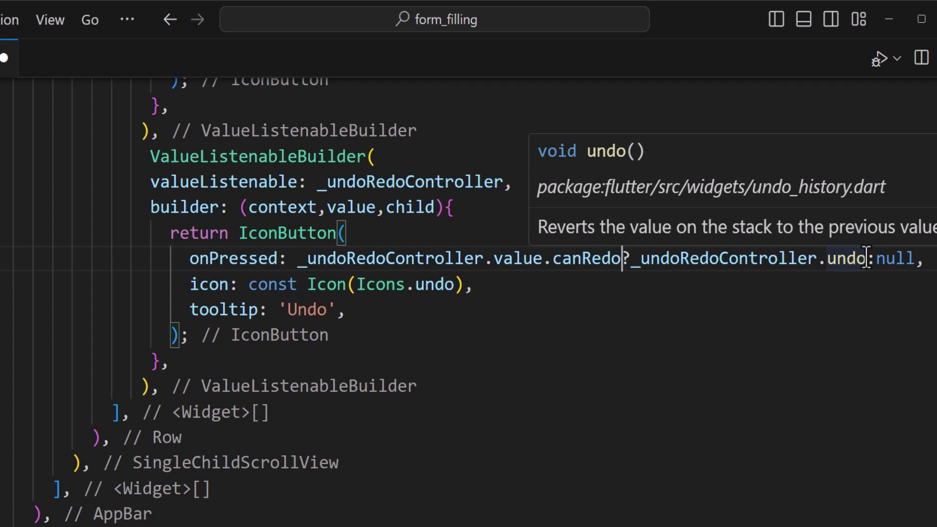
{"action": "key", "text": "BackSpace"}
{"action": "key", "text": "BackSpace"}
{"action": "key", "text": "BackSpace"}
{"action": "key", "text": "BackSpace"}
{"action": "type", "text": "re"}
{"action": "key", "text": "Tab"}
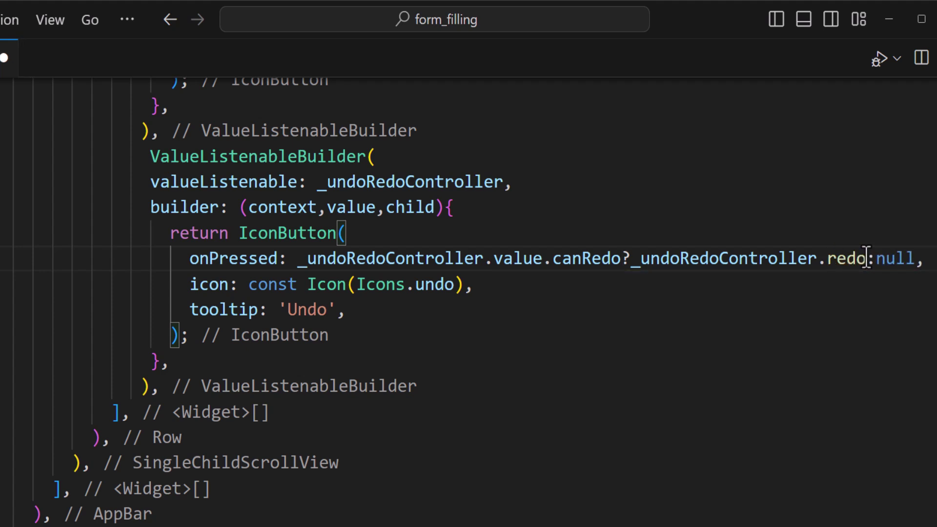
{"action": "double_click", "coordinate": [442, 284]}
{"action": "key", "text": "BackSpace"}
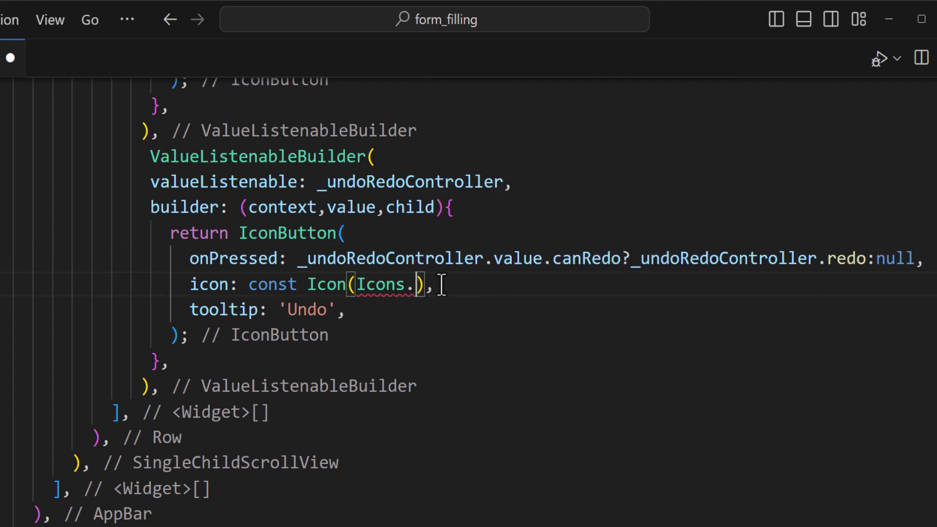
{"action": "type", "text": "redo"}
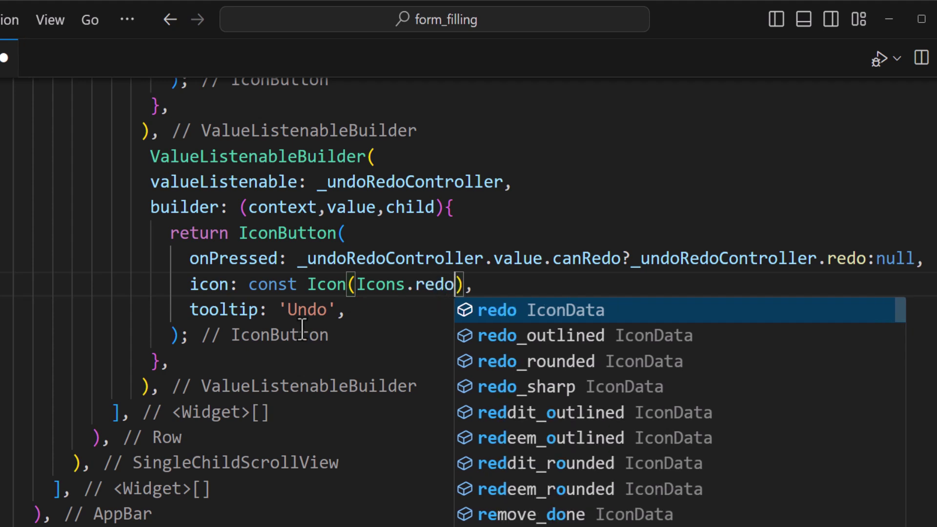
{"action": "left_click", "coordinate": [303, 309]}
{"action": "key", "text": "BackSpace"}
{"action": "key", "text": "BackSpace"}
{"action": "type", "text": "Re"}
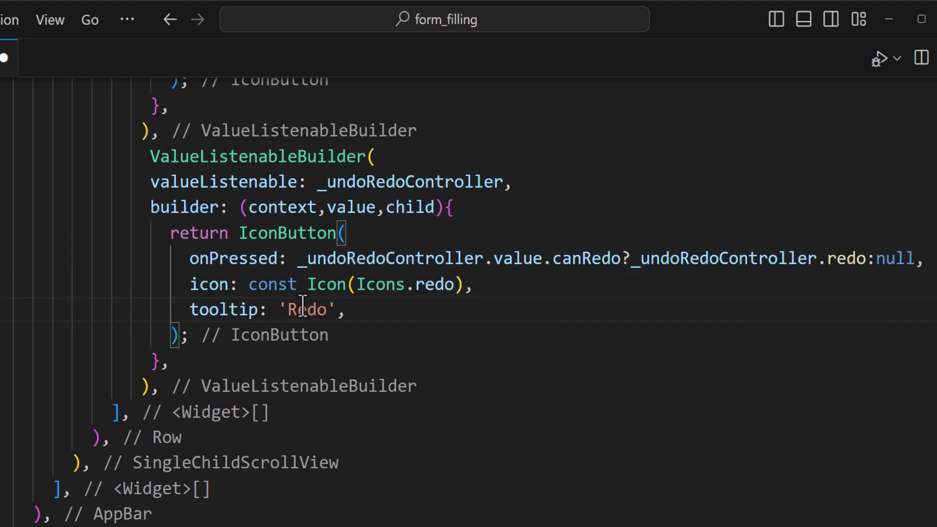
Insert const SizedBox(width: 10) between the two buttons and relaunch the app.
{"action": "left_click", "coordinate": [170, 131]}
{"action": "key", "text": "Return"}
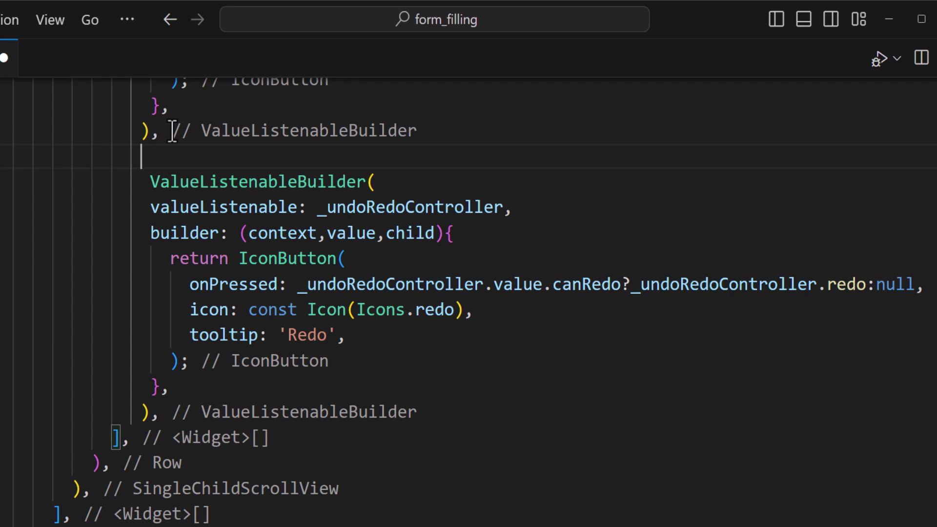
{"action": "type", "text": "const S"}
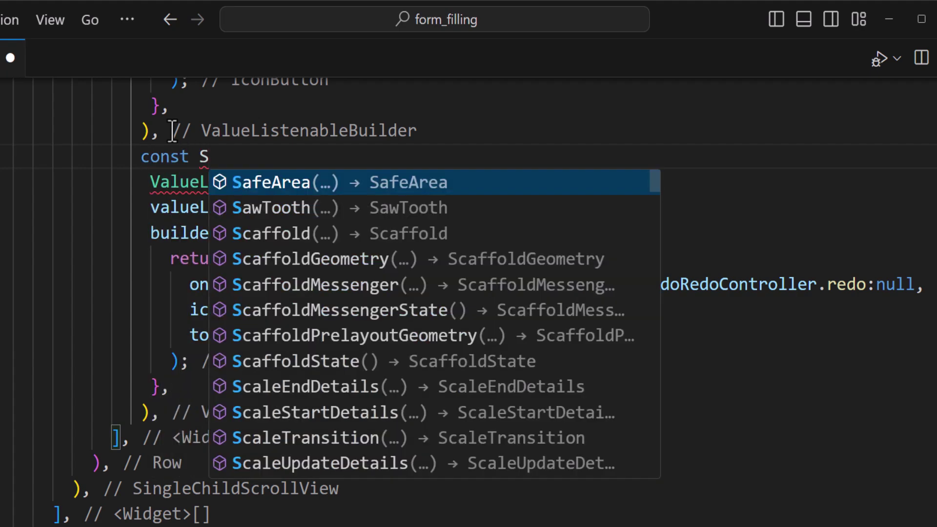
{"action": "type", "text": "ized"}
{"action": "key", "text": "Return"}
{"action": "type", "text": "w"}
{"action": "key", "text": "Return"}
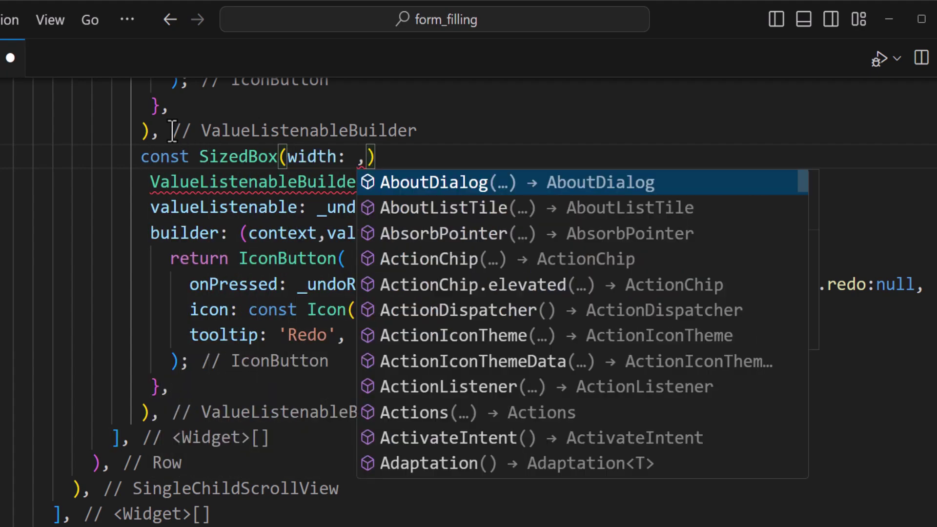
{"action": "type", "text": "10"}
{"action": "left_click", "coordinate": [424, 160]}
{"action": "type", "text": ","}
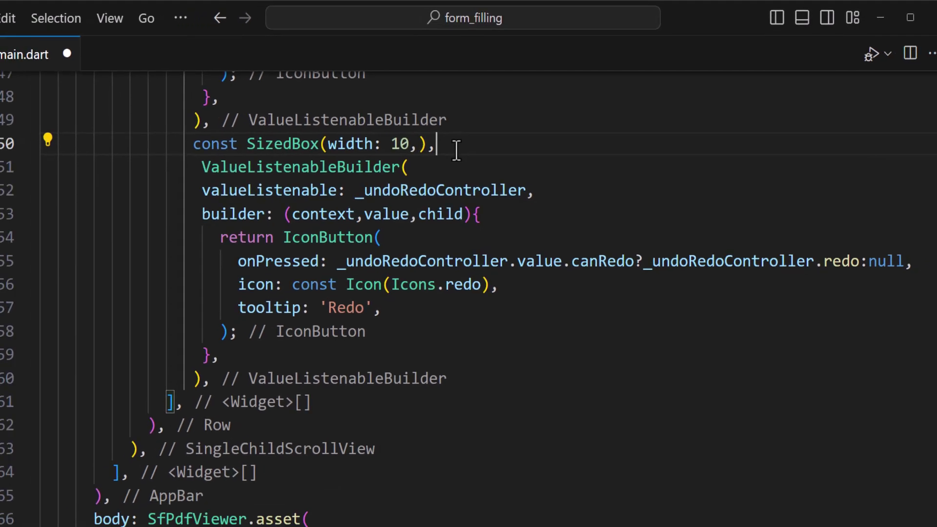
{"action": "left_click", "coordinate": [863, 49]}
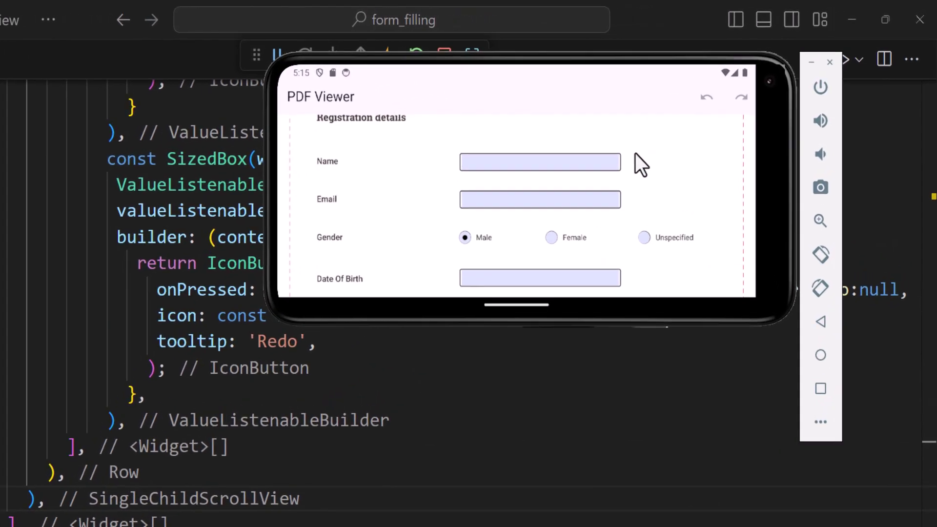
Type Andrew into the form's Name field and close the keyboard.
{"action": "left_click", "coordinate": [562, 150]}
{"action": "type", "text": "An"}
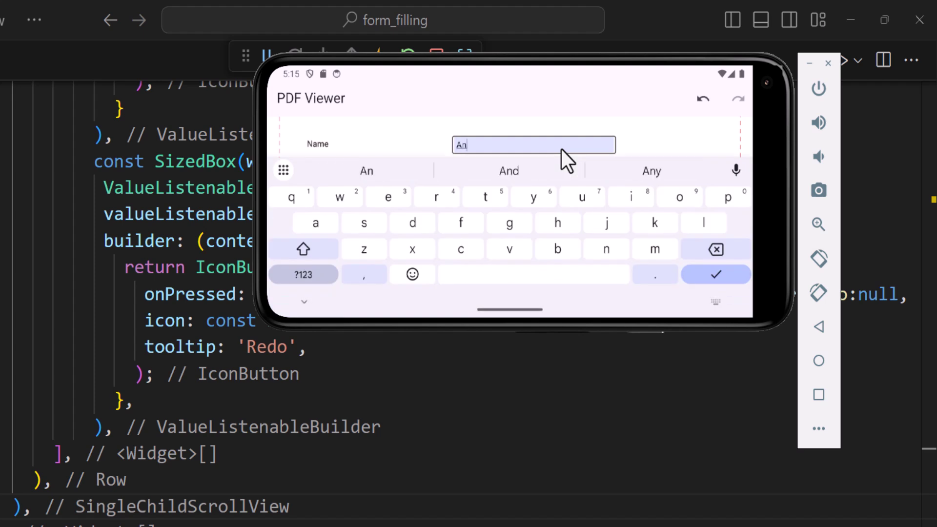
{"action": "type", "text": "drew"}
{"action": "left_click", "coordinate": [709, 273]}
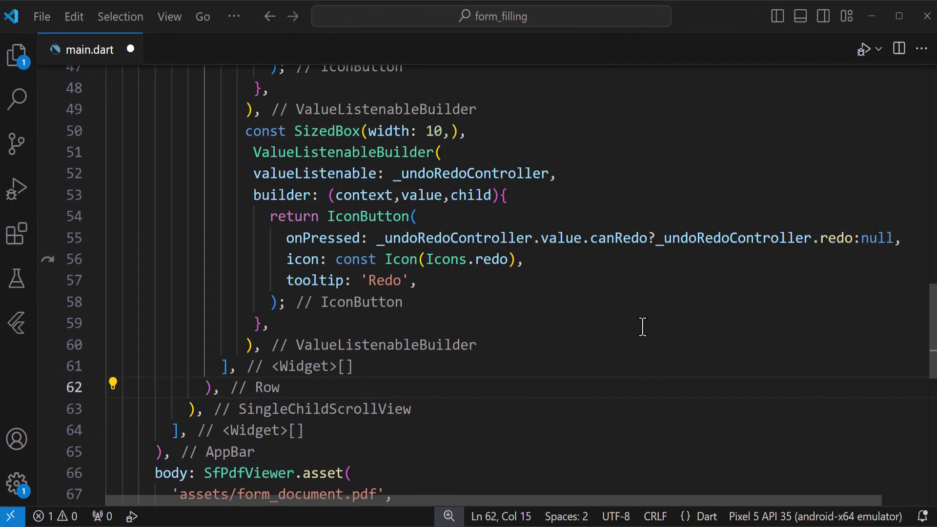
{"action": "scroll", "coordinate": [642, 327], "scroll_direction": "down", "scroll_amount": 2}
{"action": "scroll", "coordinate": [644, 318], "scroll_direction": "down", "scroll_amount": 1}
{"action": "scroll", "coordinate": [645, 308], "scroll_direction": "down", "scroll_amount": 1}
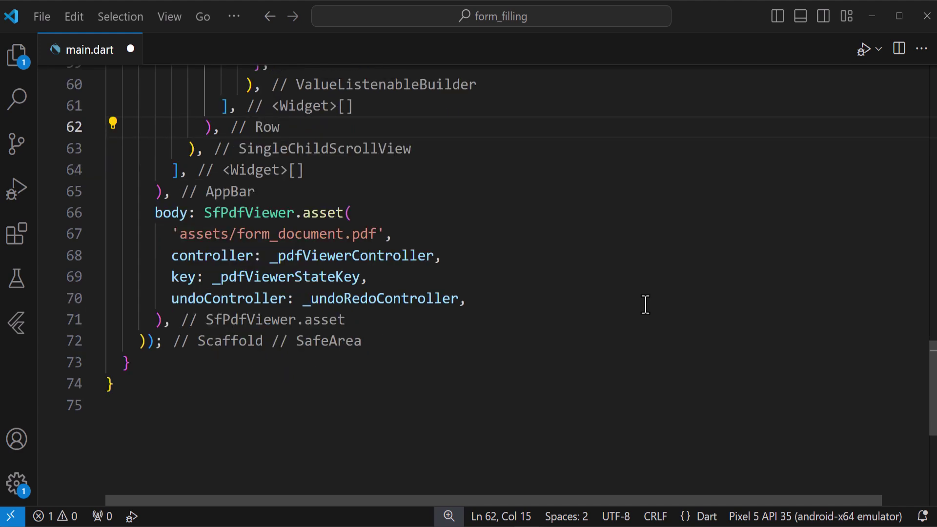
Add a new IconButton with an Icons.outbox icon after the redo button.
{"action": "left_click", "coordinate": [266, 92]}
{"action": "key", "text": "Return"}
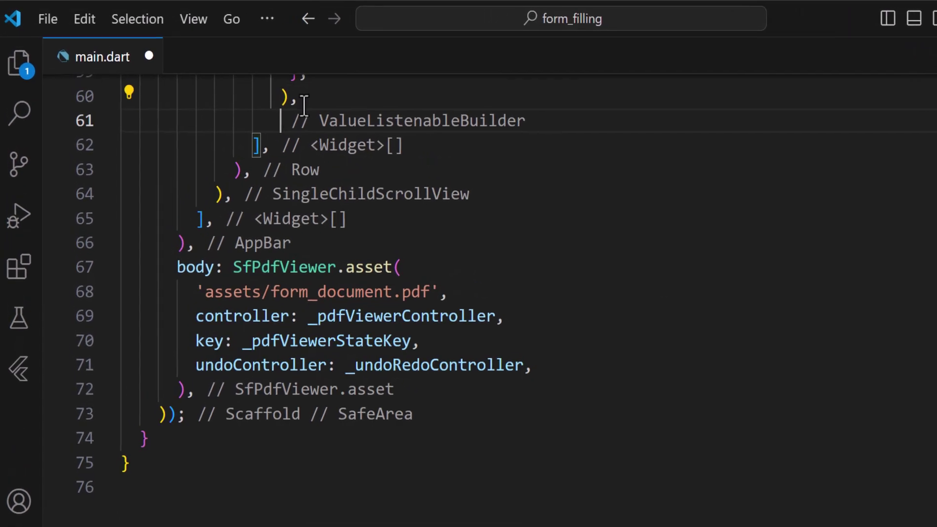
{"action": "key", "text": "Return"}
{"action": "type", "text": "IconBu"}
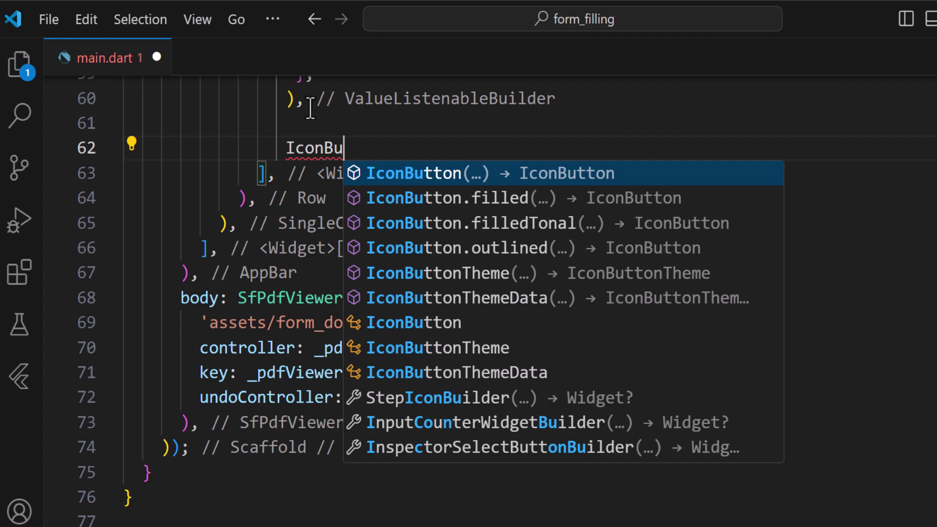
{"action": "type", "text": "tton("}
{"action": "key", "text": "Escape"}
{"action": "key", "text": "Right"}
{"action": "type", "text": ","}
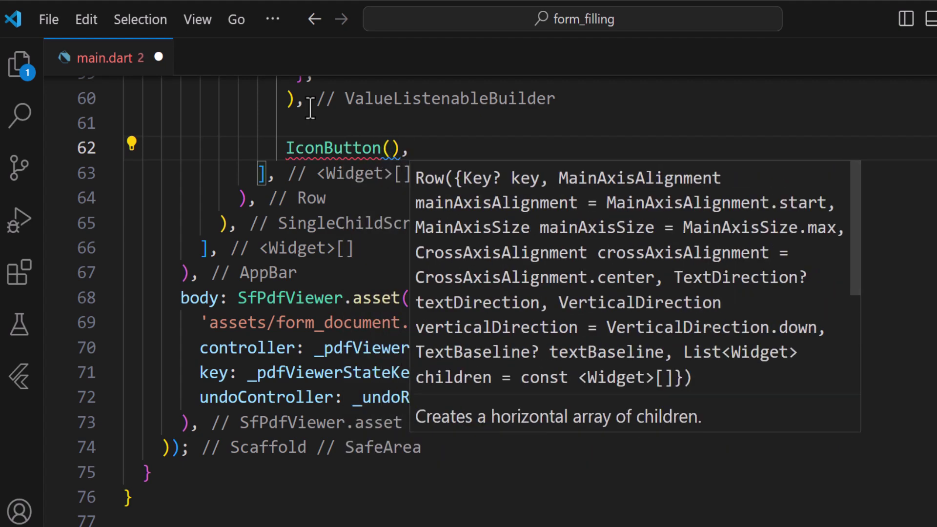
{"action": "key", "text": "Left"}
{"action": "key", "text": "Left"}
{"action": "key", "text": "Return"}
{"action": "type", "text": "icon"}
{"action": "key", "text": "Return"}
{"action": "type", "text": "const"}
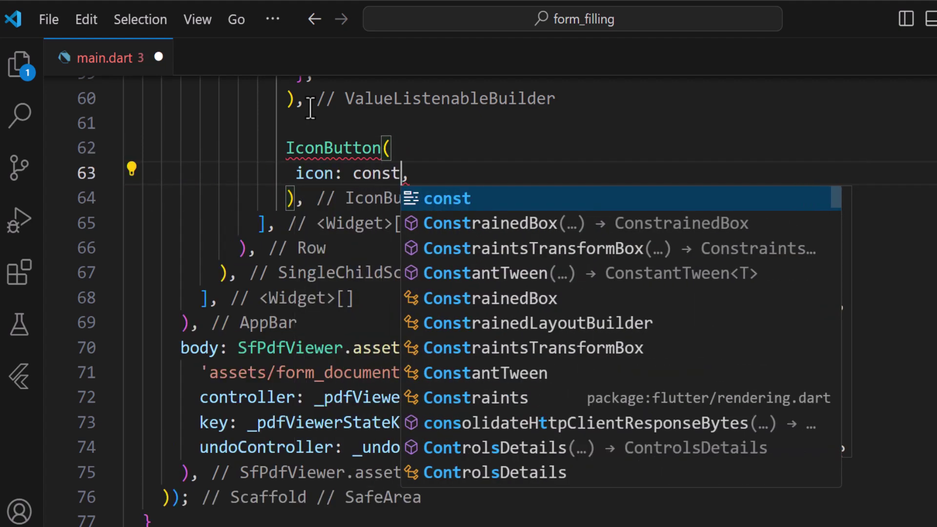
{"action": "type", "text": " Icon("}
{"action": "key", "text": "Return"}
{"action": "type", "text": "Icons"}
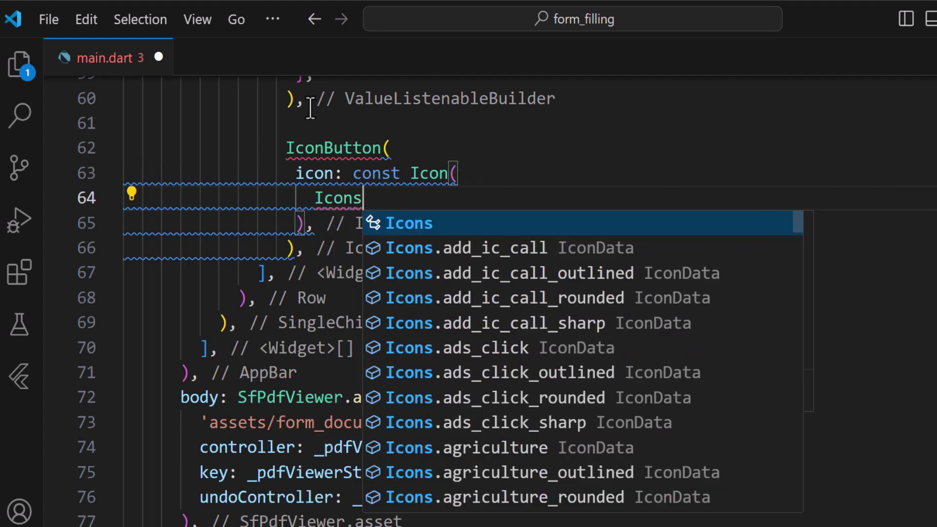
{"action": "type", "text": ".outbox,"}
Give it the tooltip 'Export Form Data' and an async onPressed handler.
{"action": "key", "text": "Down"}
{"action": "key", "text": "Return"}
{"action": "type", "text": "tooltip: '"}
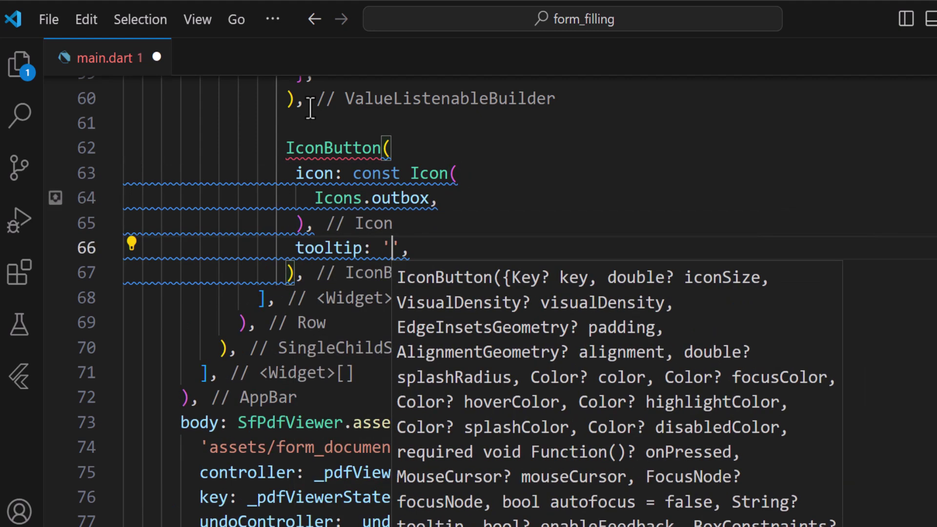
{"action": "type", "text": "Export Form Data"}
{"action": "key", "text": "End"}
{"action": "key", "text": "Return"}
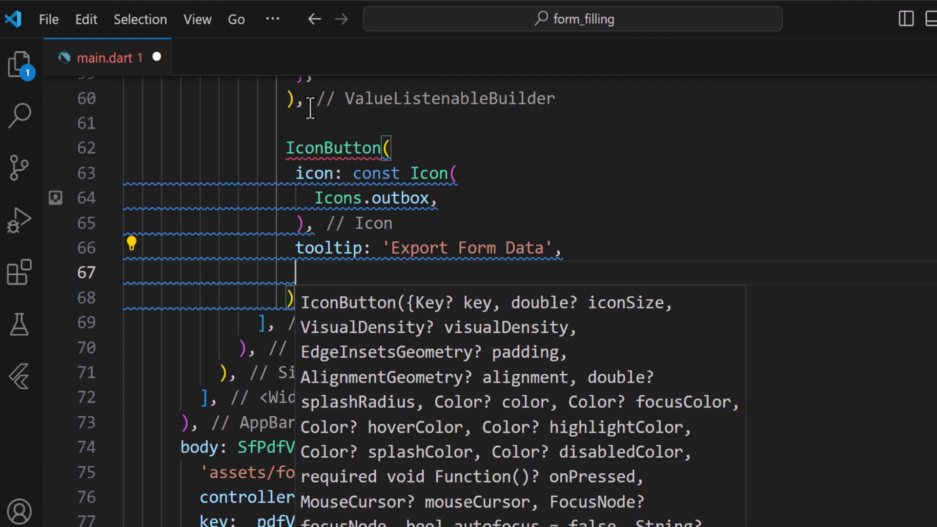
{"action": "type", "text": "o"}
{"action": "key", "text": "Return"}
{"action": "type", "text": "() asyn,"}
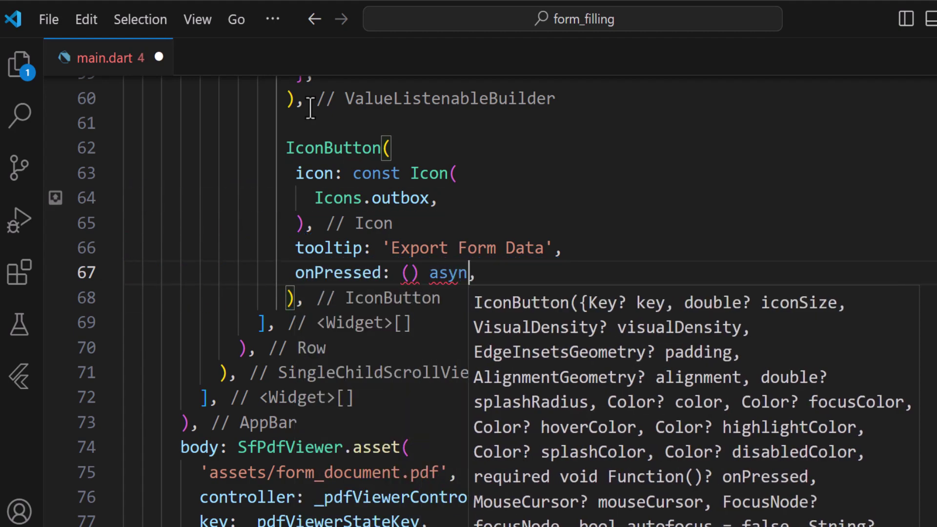
{"action": "type", "text": "c {"}
{"action": "key", "text": "Return"}
{"action": "scroll", "coordinate": [310, 108], "scroll_direction": "up", "scroll_amount": 2}
{"action": "scroll", "coordinate": [310, 108], "scroll_direction": "up", "scroll_amount": 9}
{"action": "scroll", "coordinate": [309, 108], "scroll_direction": "up", "scroll_amount": 3}
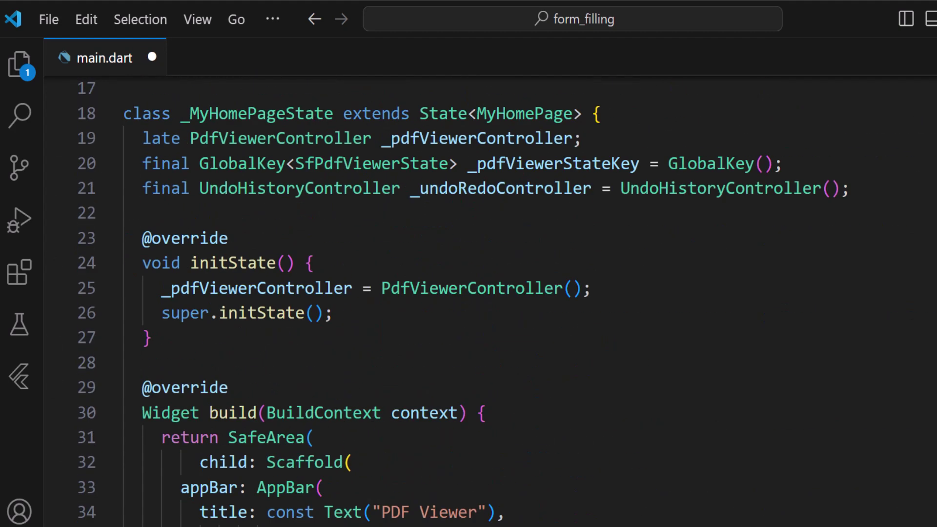
Declare late List<int> exportFormBytes and call _pdfViewerController.exportFormData in the handler.
{"action": "left_click", "coordinate": [869, 192]}
{"action": "key", "text": "Return"}
{"action": "type", "text": "late List<"}
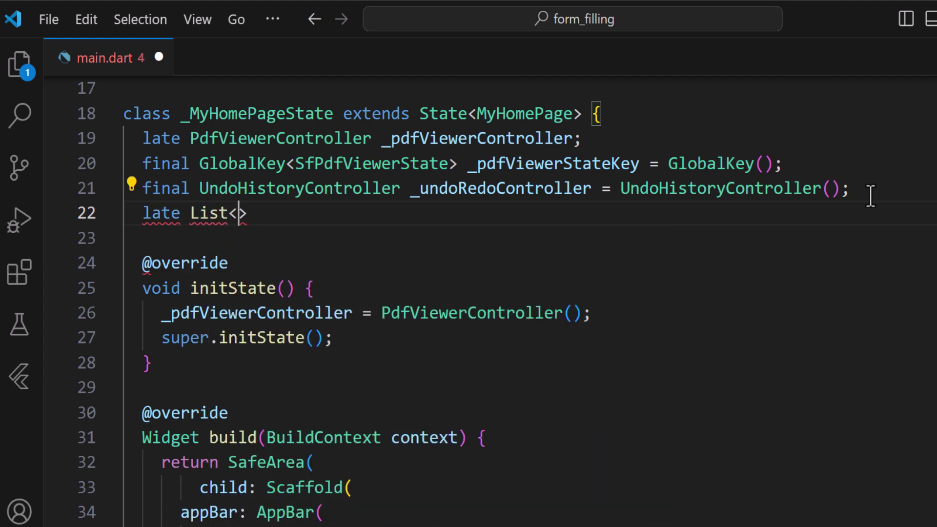
{"action": "type", "text": "int> exportFormBytes;"}
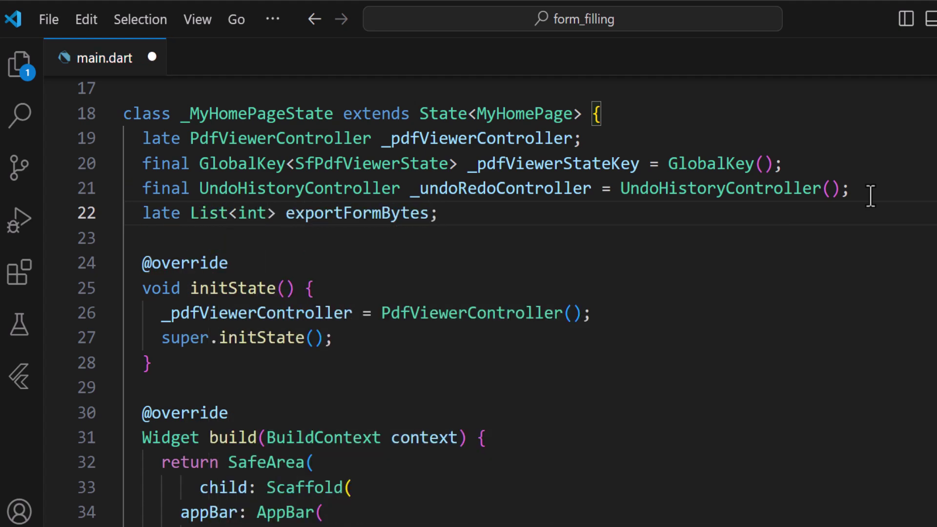
{"action": "scroll", "coordinate": [593, 381], "scroll_direction": "down", "scroll_amount": 2}
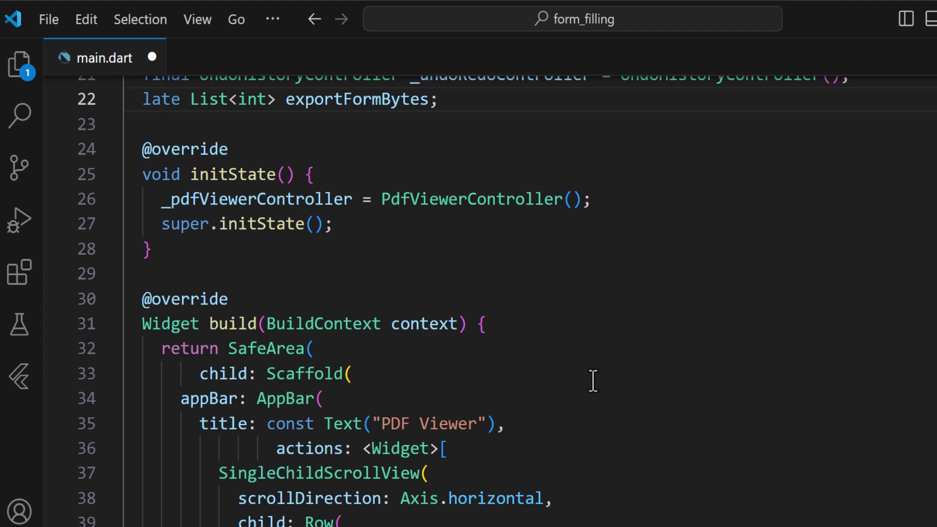
{"action": "scroll", "coordinate": [360, 258], "scroll_direction": "down", "scroll_amount": 10}
{"action": "left_click", "coordinate": [360, 253]}
{"action": "type", "text": "exportFormBytes = "}
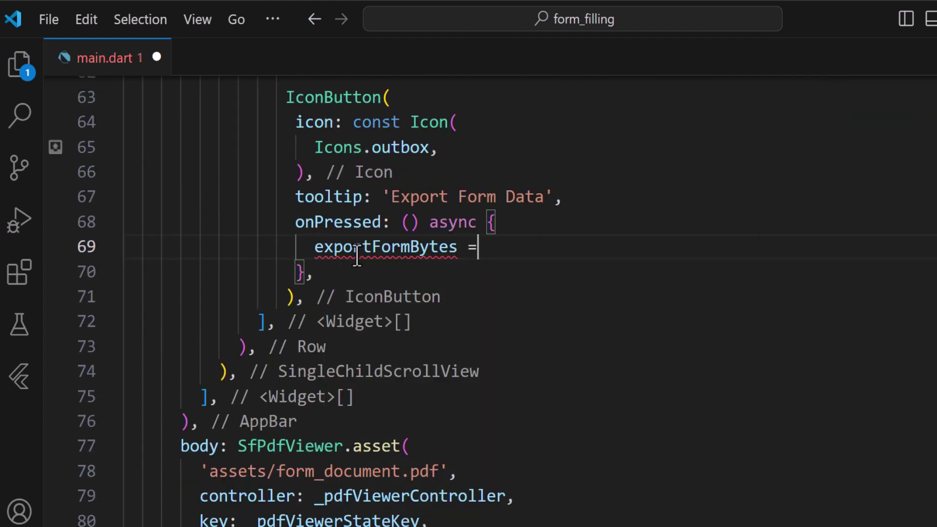
{"action": "type", "text": "_pdfViewerController"}
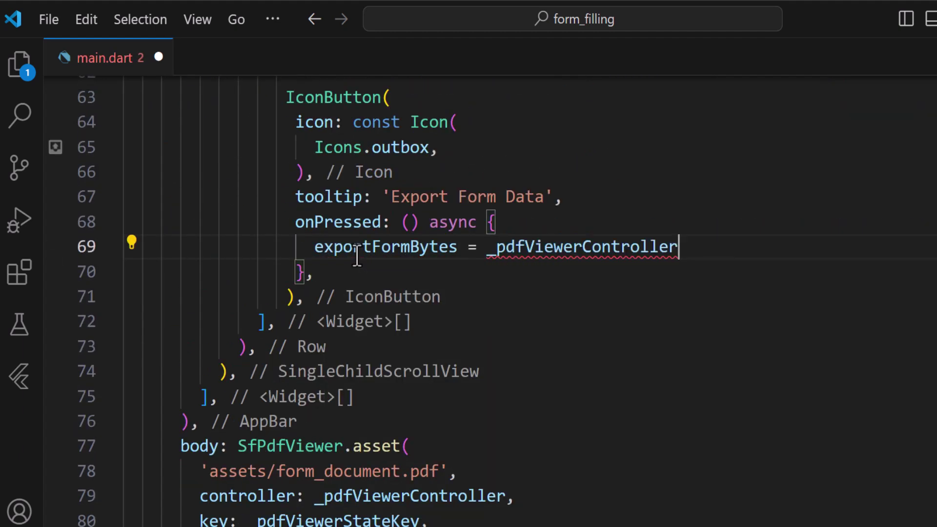
{"action": "type", "text": ".e"}
{"action": "key", "text": "Tab"}
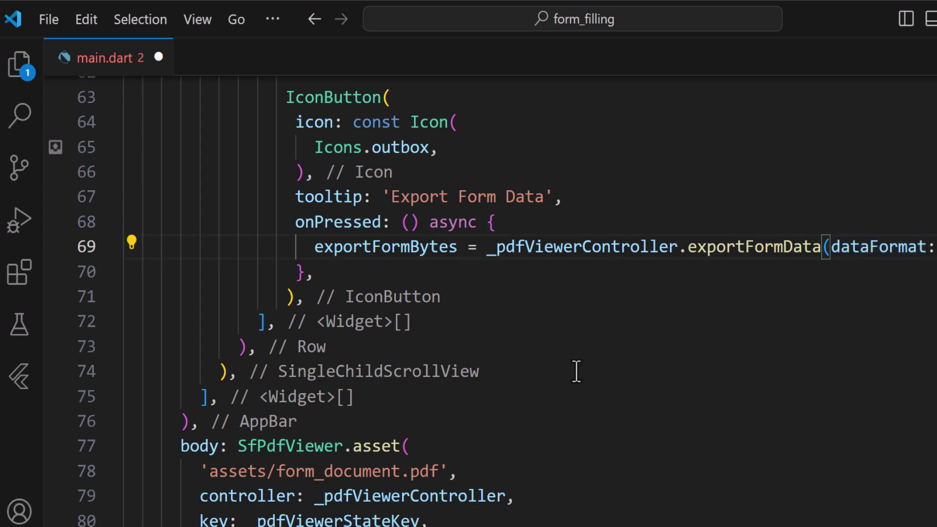
{"action": "scroll", "coordinate": [716, 377], "scroll_direction": "up", "scroll_amount": 10}
{"action": "scroll", "coordinate": [715, 377], "scroll_direction": "up", "scroll_amount": 8}
Add the syncfusion_flutter_pdf package import.
{"action": "left_click", "coordinate": [731, 107]}
{"action": "key", "text": "Return"}
{"action": "type", "text": "i"}
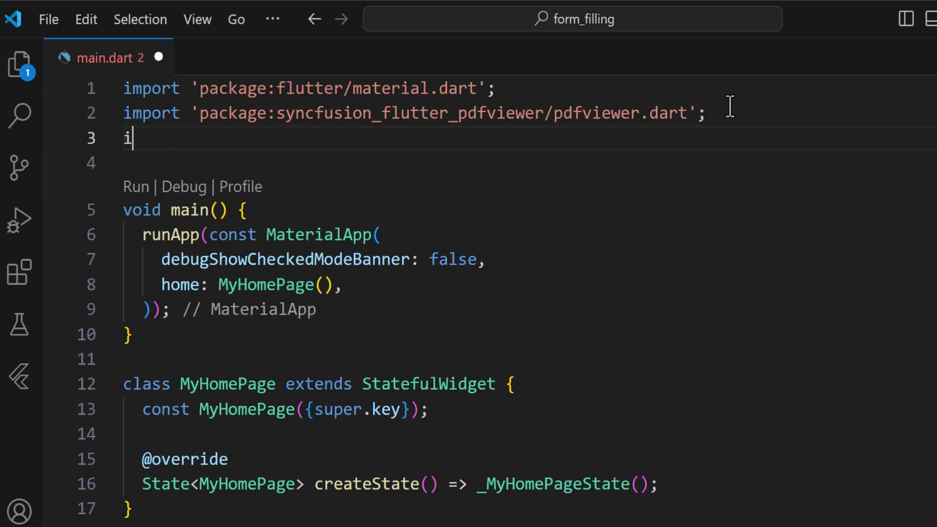
{"action": "type", "text": "mport 'package:syncf"}
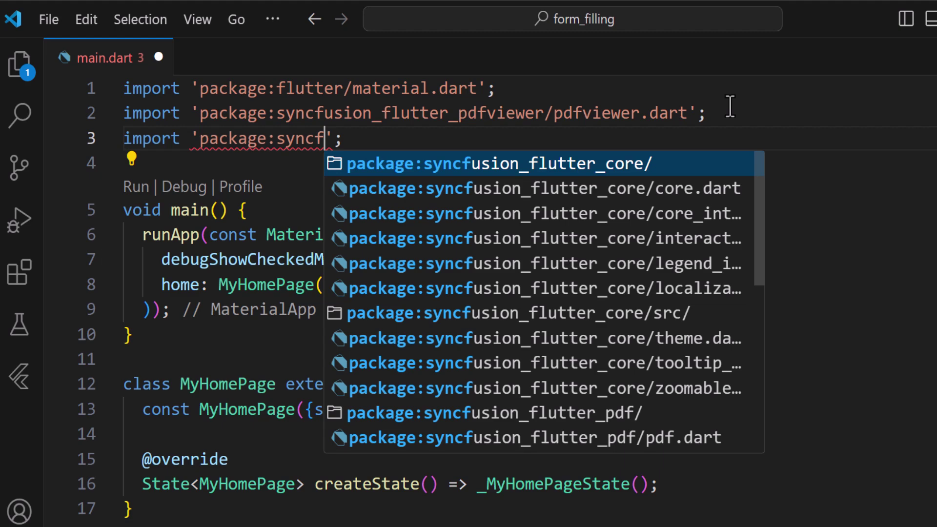
{"action": "type", "text": "usion_flutter_"}
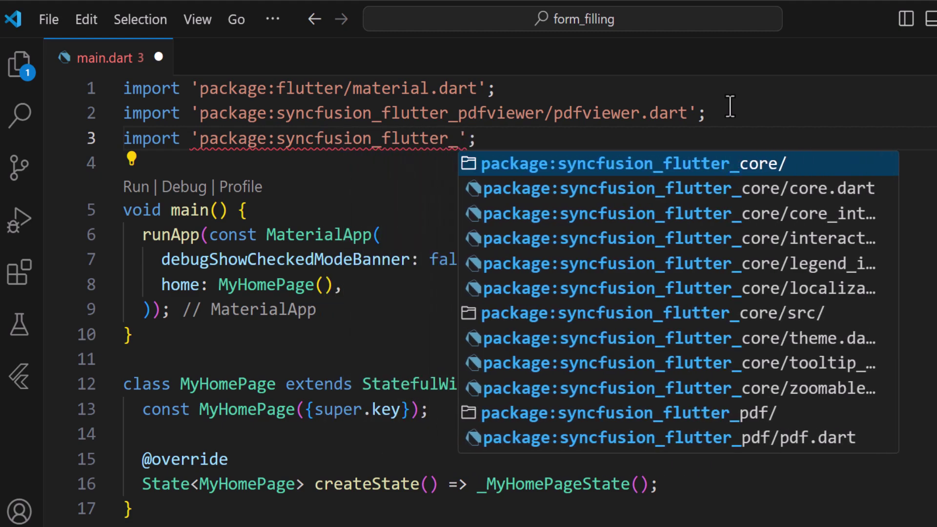
{"action": "type", "text": "pdf"}
{"action": "key", "text": "Return"}
{"action": "scroll", "coordinate": [723, 371], "scroll_direction": "down", "scroll_amount": 3}
{"action": "scroll", "coordinate": [776, 351], "scroll_direction": "down", "scroll_amount": 13}
{"action": "scroll", "coordinate": [776, 351], "scroll_direction": "down", "scroll_amount": 3}
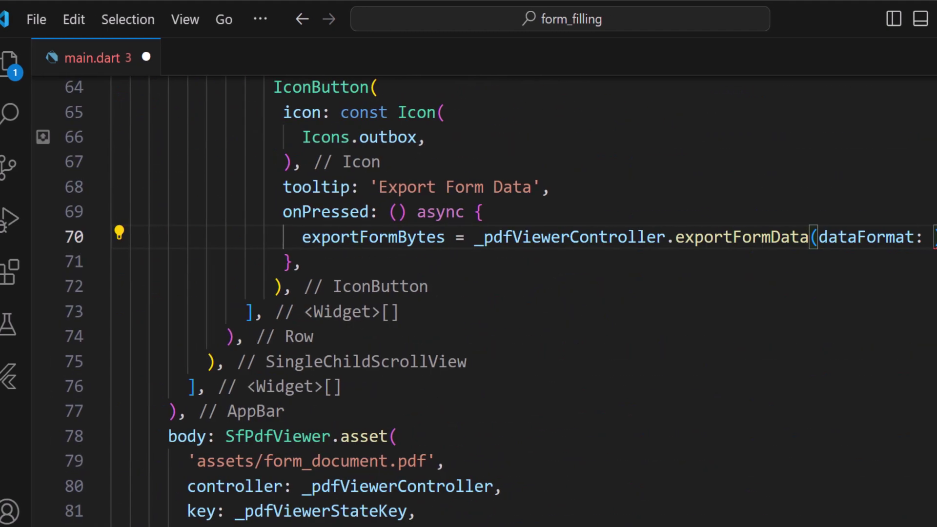
{"action": "type", "text": "D"}
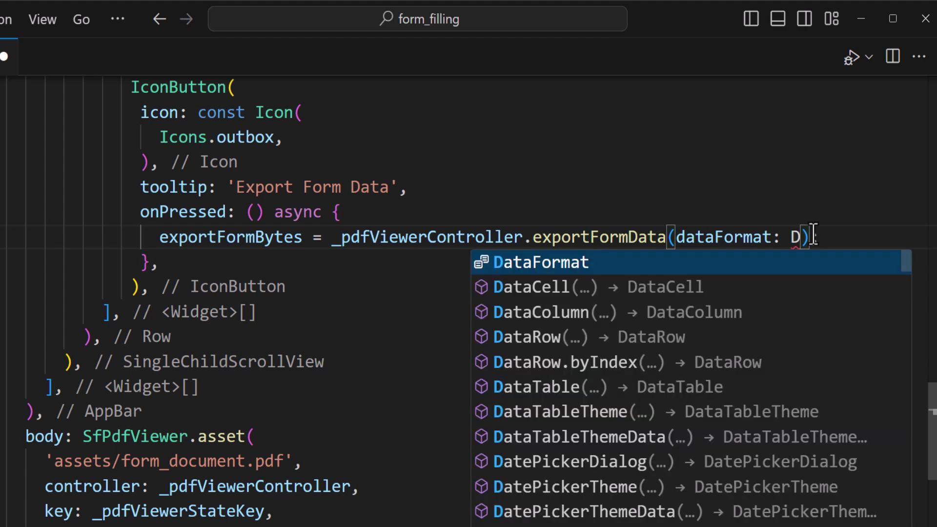
Export as DataFormat.xfdf and add a 10-wide SizedBox before the export button.
{"action": "key", "text": "Return"}
{"action": "type", "text": "."}
{"action": "key", "text": "Down"}
{"action": "key", "text": "Down"}
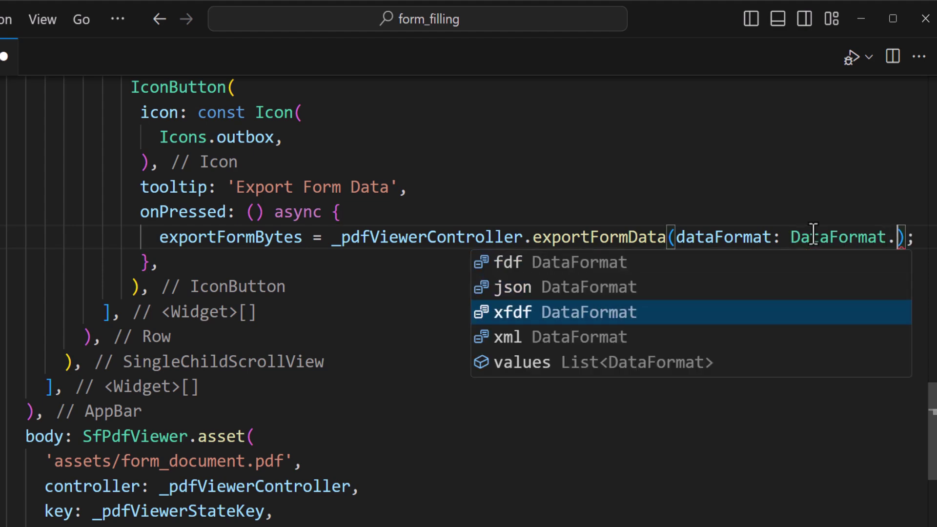
{"action": "key", "text": "Return"}
{"action": "scroll", "coordinate": [813, 237], "scroll_direction": "up", "scroll_amount": 2}
{"action": "scroll", "coordinate": [619, 296], "scroll_direction": "up", "scroll_amount": 3}
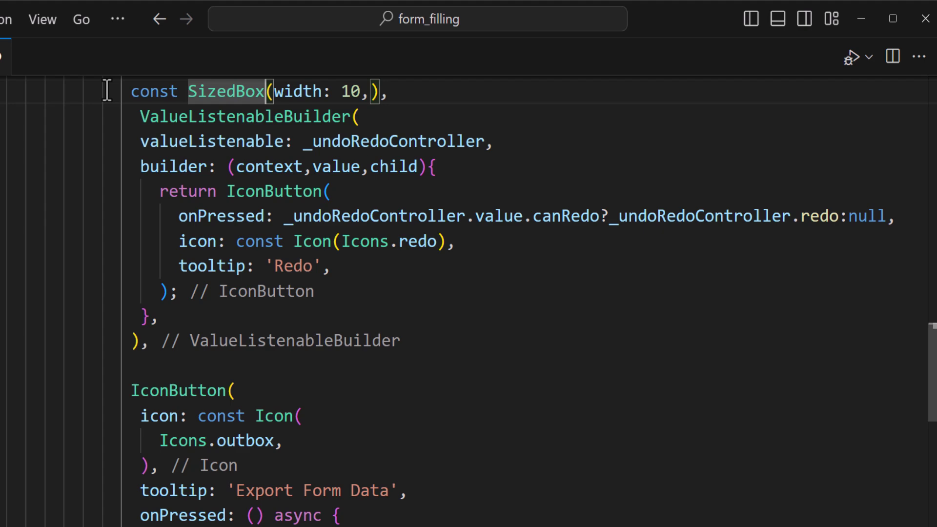
{"action": "left_click_drag", "start_coordinate": [108, 90], "coordinate": [417, 102]}
{"action": "key", "text": "ctrl+c"}
{"action": "scroll", "coordinate": [241, 224], "scroll_direction": "down", "scroll_amount": 1}
{"action": "scroll", "coordinate": [205, 187], "scroll_direction": "down", "scroll_amount": 1}
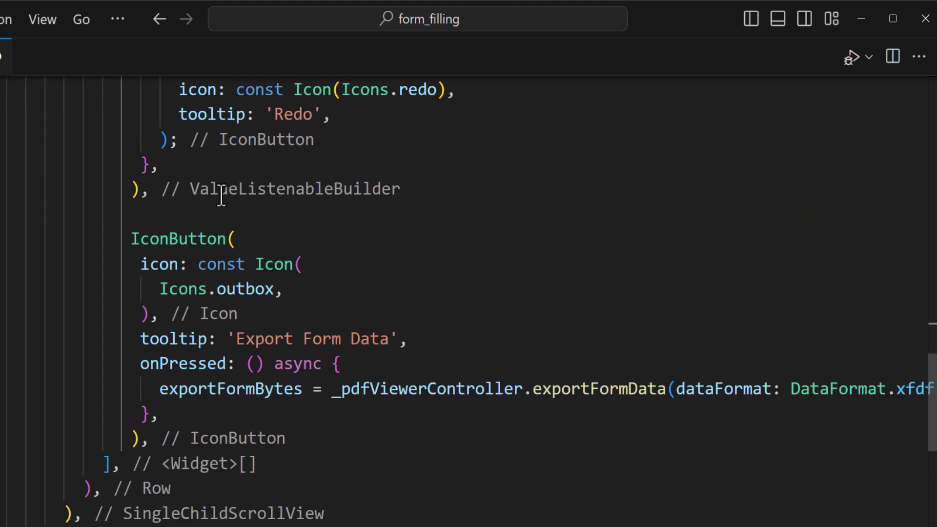
{"action": "scroll", "coordinate": [209, 186], "scroll_direction": "down", "scroll_amount": 1}
{"action": "scroll", "coordinate": [208, 178], "scroll_direction": "down", "scroll_amount": 1}
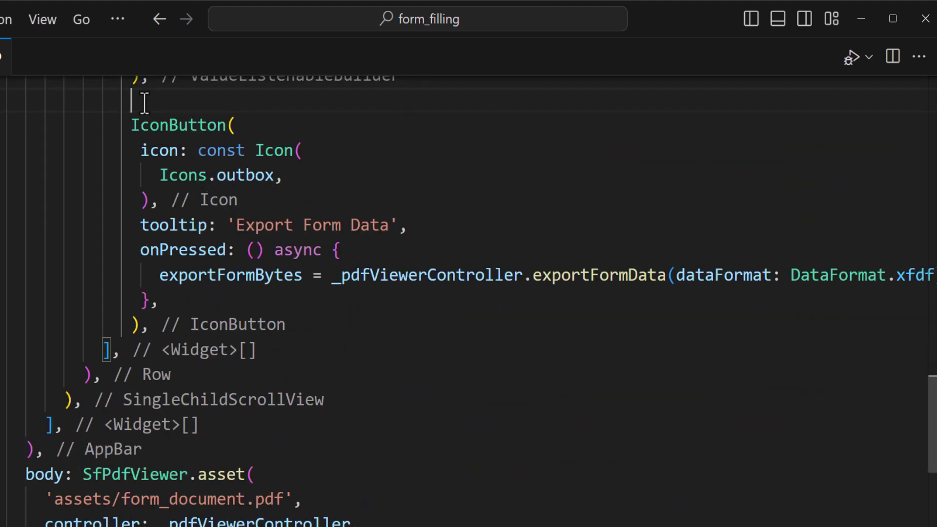
{"action": "key", "text": "ctrl+v"}
{"action": "key", "text": "BackSpace"}
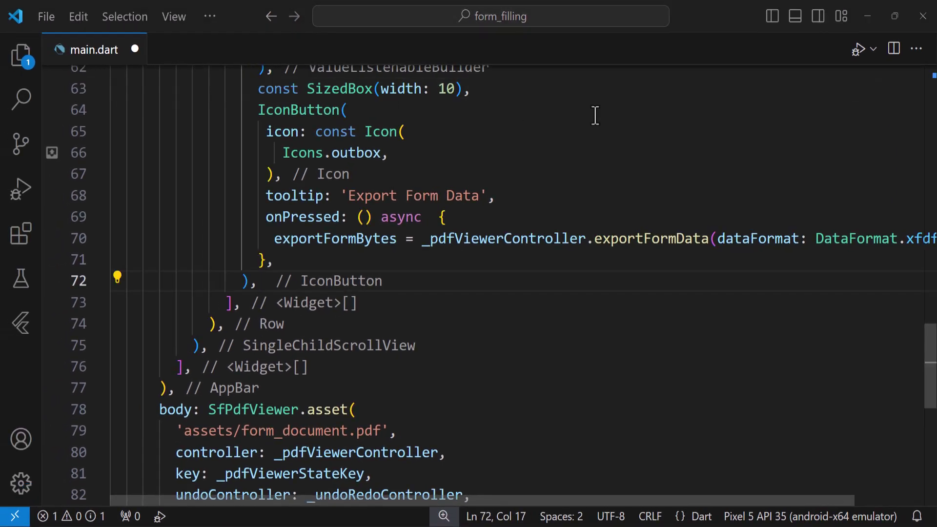
Save and debug the app, then enter a name in the form.
{"action": "left_click", "coordinate": [859, 49]}
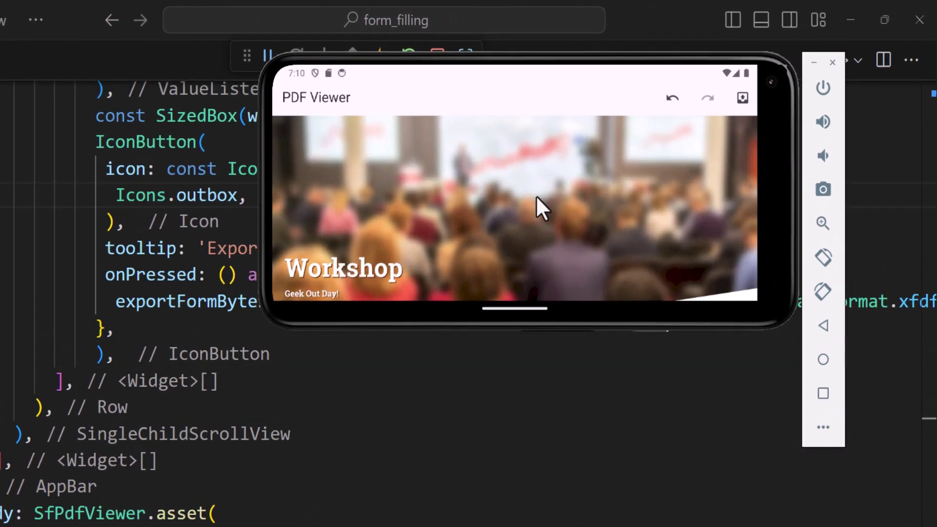
{"action": "scroll", "coordinate": [537, 197], "scroll_direction": "down", "scroll_amount": 5}
{"action": "left_click", "coordinate": [481, 141]}
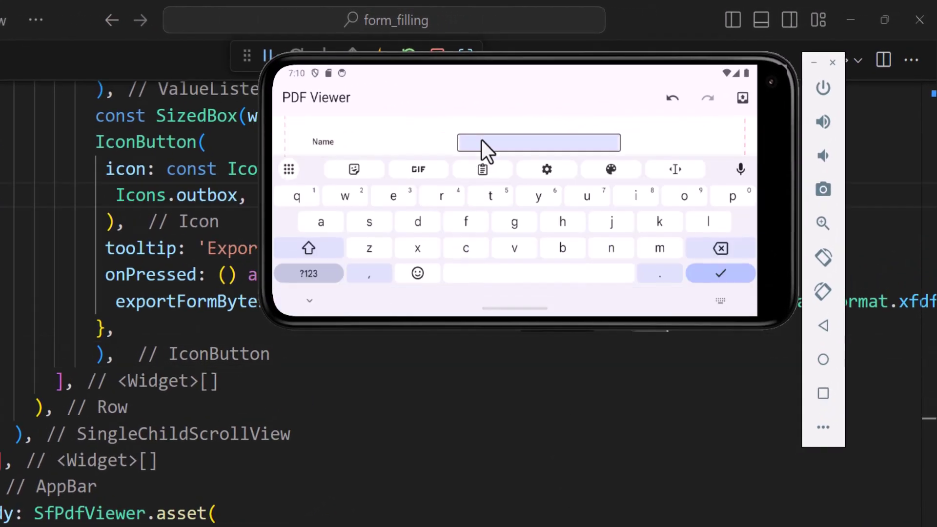
{"action": "type", "text": "Andrew"}
{"action": "left_click", "coordinate": [691, 277]}
{"action": "scroll", "coordinate": [677, 230], "scroll_direction": "down", "scroll_amount": 3}
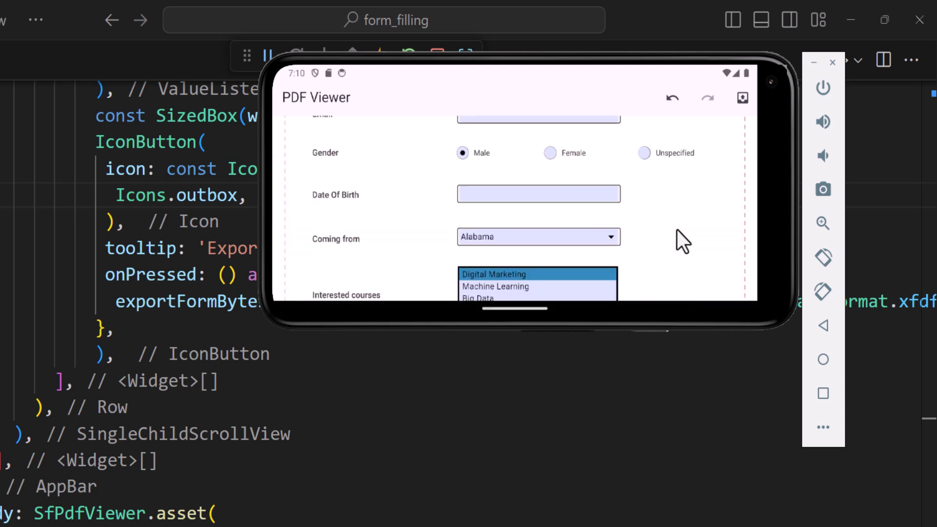
{"action": "scroll", "coordinate": [677, 230], "scroll_direction": "down", "scroll_amount": 2}
Pick Arizona and update the course ticks including Big Data, then close the emulator.
{"action": "left_click", "coordinate": [568, 144]}
{"action": "left_click", "coordinate": [517, 176]}
{"action": "left_click", "coordinate": [517, 214]}
{"action": "left_click", "coordinate": [481, 213]}
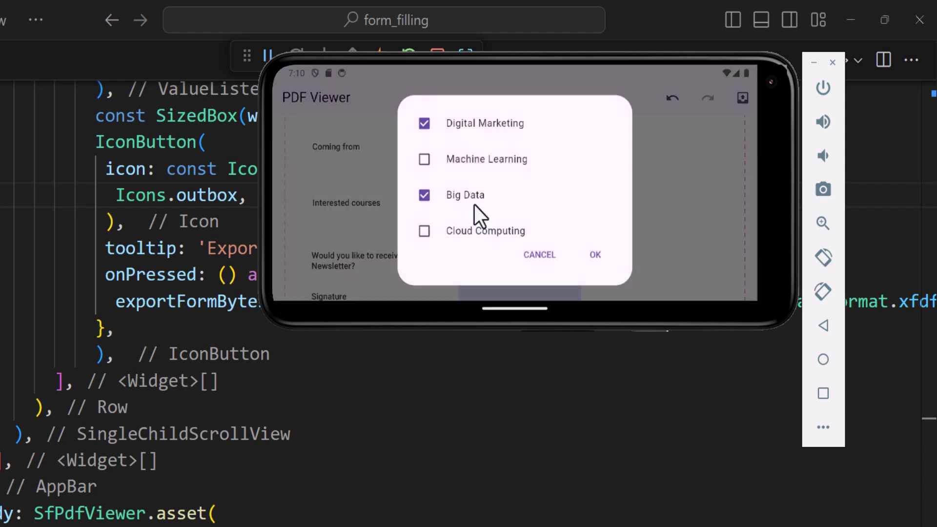
{"action": "scroll", "coordinate": [481, 212], "scroll_direction": "down", "scroll_amount": 1}
{"action": "left_click", "coordinate": [425, 221]}
{"action": "left_click", "coordinate": [593, 254]}
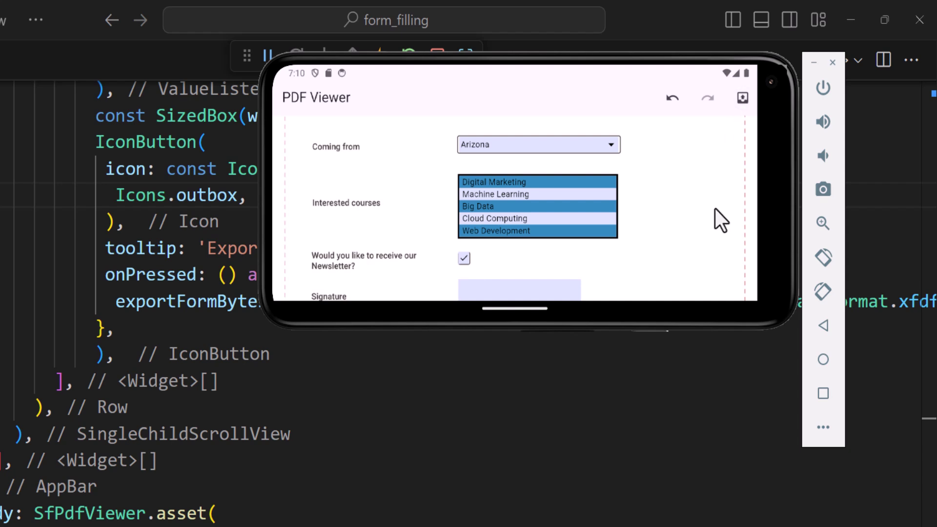
{"action": "left_click", "coordinate": [813, 62]}
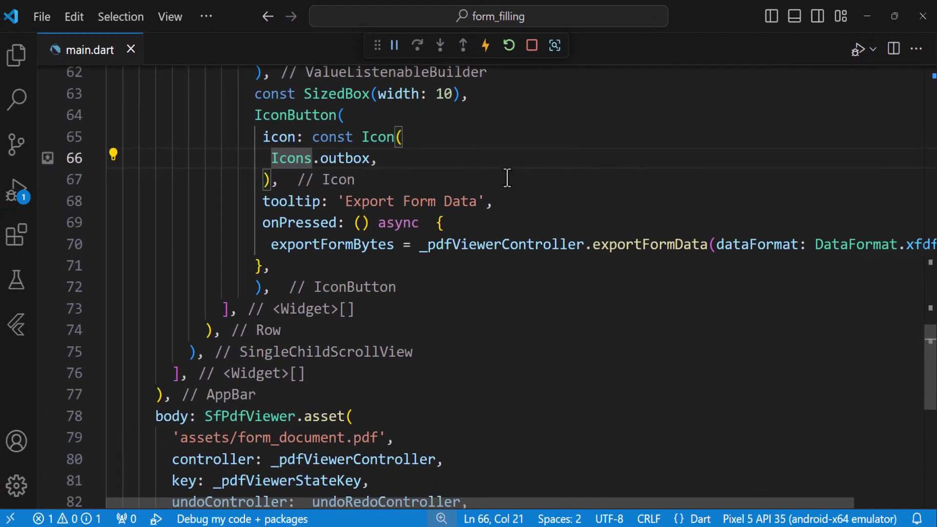
Duplicate the spacer and export button, switching to Icons.inbox and an Import tooltip.
{"action": "left_click_drag", "start_coordinate": [245, 109], "coordinate": [266, 275]}
{"action": "key", "text": "ctrl+c"}
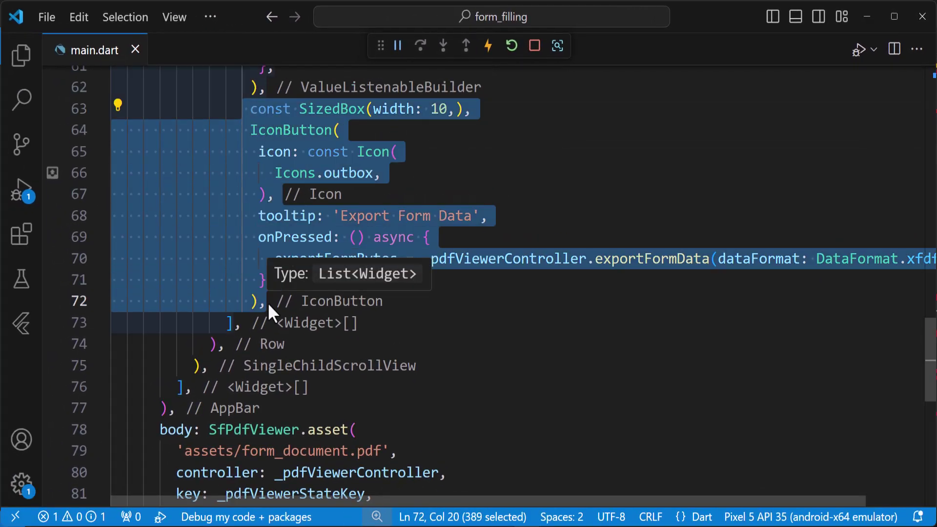
{"action": "key", "text": "Return"}
{"action": "key", "text": "ctrl+v"}
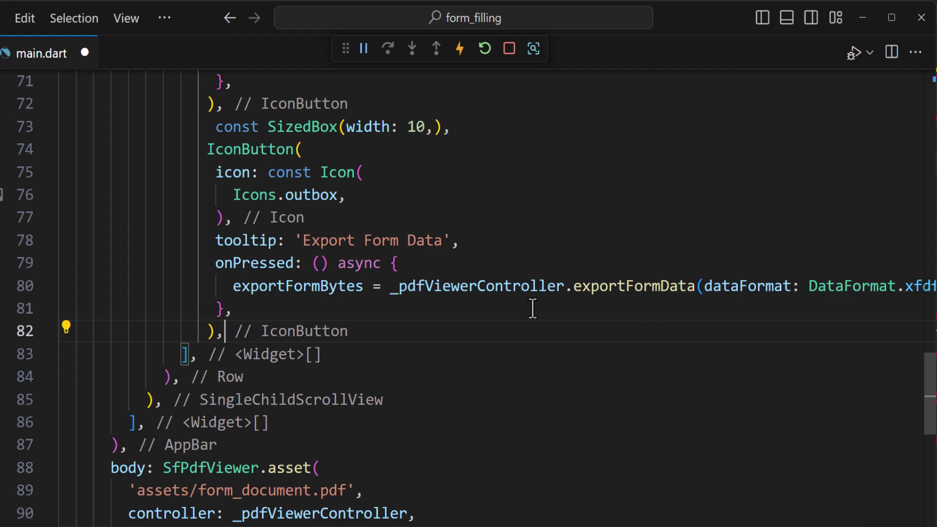
{"action": "left_click", "coordinate": [348, 184]}
{"action": "key", "text": "BackSpace"}
{"action": "key", "text": "BackSpace"}
{"action": "key", "text": "BackSpace"}
{"action": "type", "text": "in"}
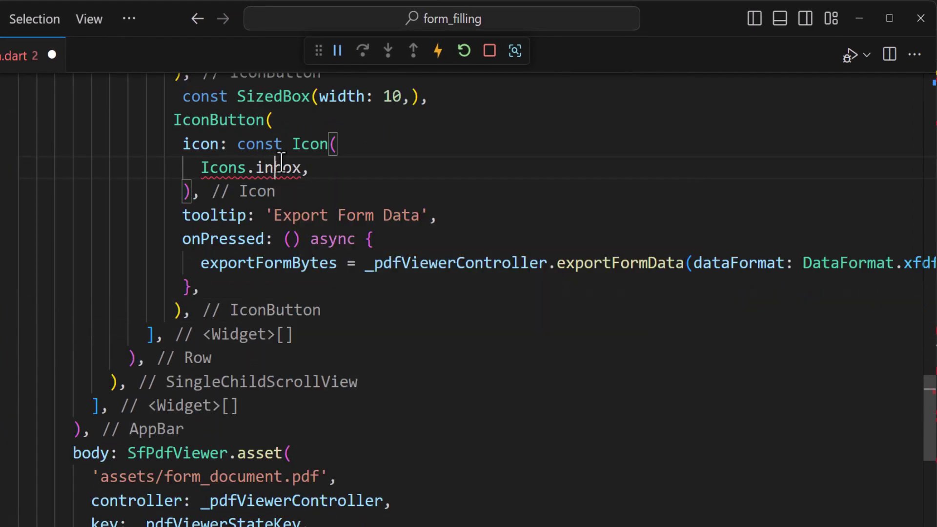
{"action": "left_click", "coordinate": [292, 216]}
{"action": "key", "text": "BackSpace"}
{"action": "key", "text": "BackSpace"}
{"action": "type", "text": "Im"}
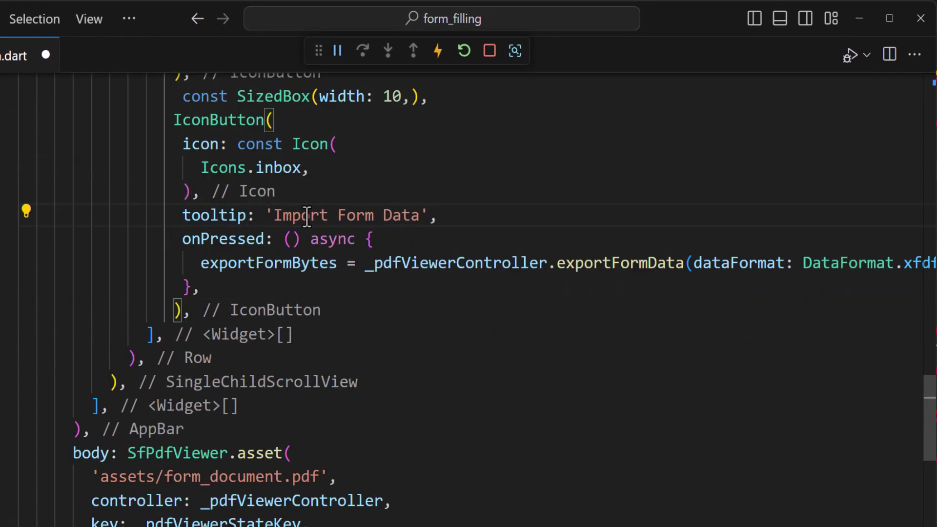
Make the copied handler call importFormData(exportFormBytes, DataFormat.xfdf).
{"action": "left_click_drag", "start_coordinate": [192, 263], "coordinate": [806, 265]}
{"action": "key", "text": "BackSpace"}
{"action": "key", "text": "BackSpace"}
{"action": "type", "text": "I"}
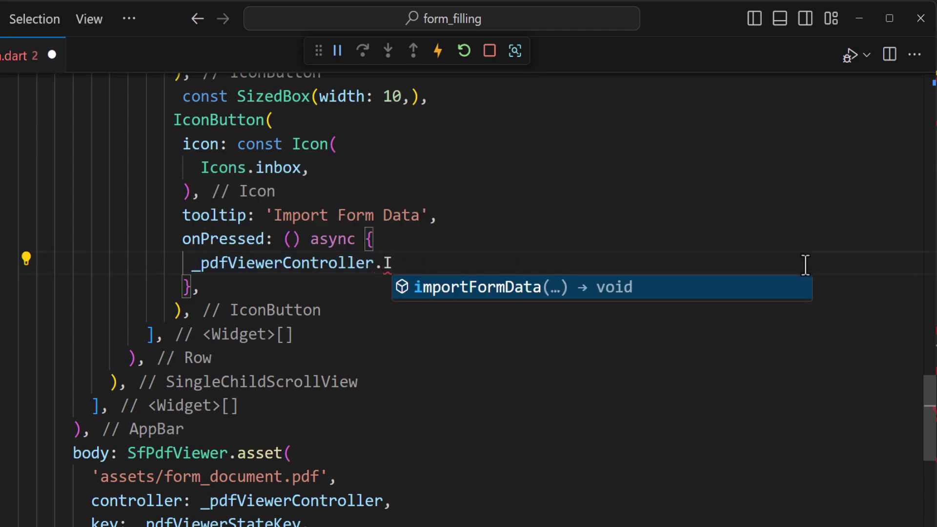
{"action": "key", "text": "Return"}
{"action": "type", "text": "ex, dataFormat)"}
{"action": "key", "text": "Return"}
{"action": "key", "text": "Tab"}
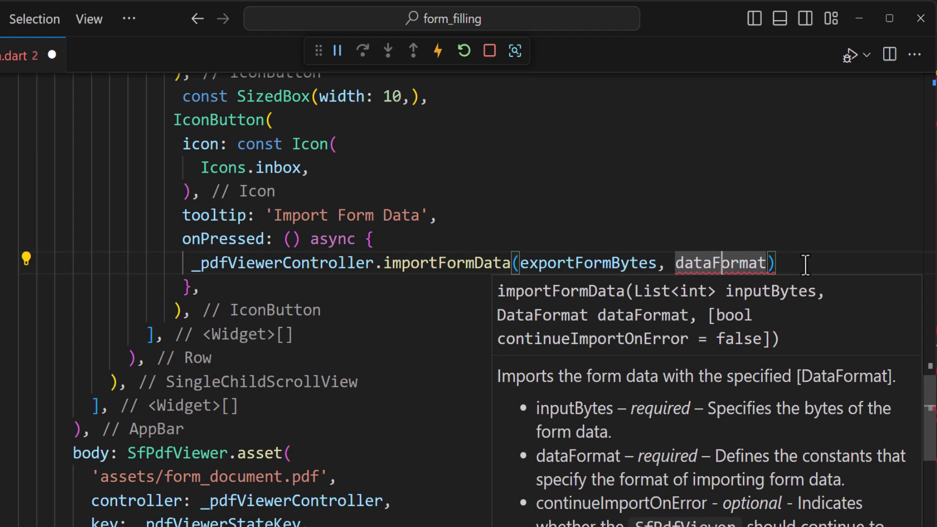
{"action": "type", "text": "da"}
{"action": "key", "text": "Return"}
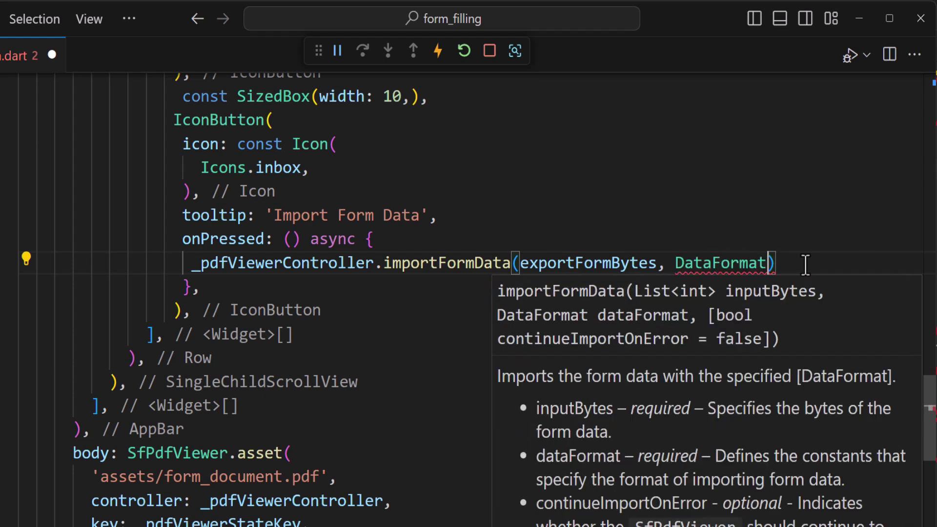
{"action": "type", "text": "."}
{"action": "key", "text": "Down"}
{"action": "key", "text": "Down"}
{"action": "key", "text": "Return"}
{"action": "type", "text": ";"}
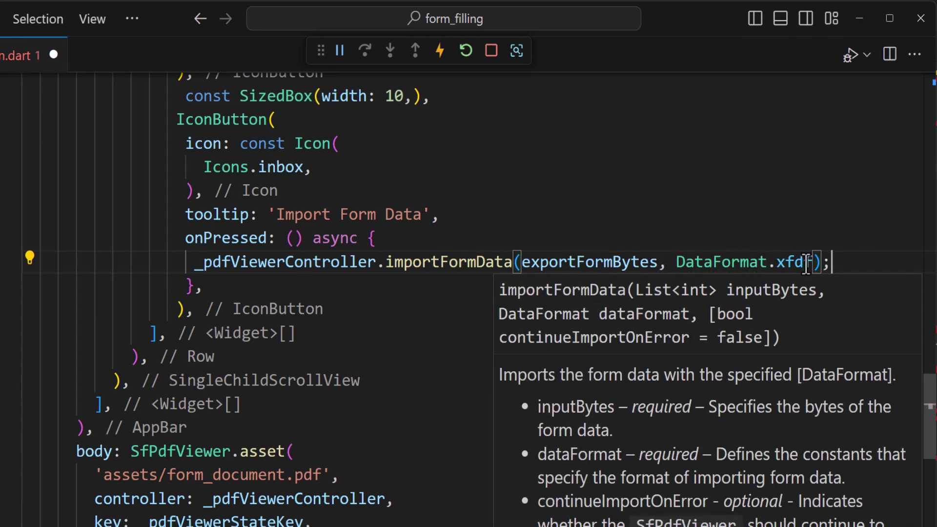
Hot reload, then change the ticked courses and set Coming from to Arkansas.
{"action": "left_click", "coordinate": [487, 51]}
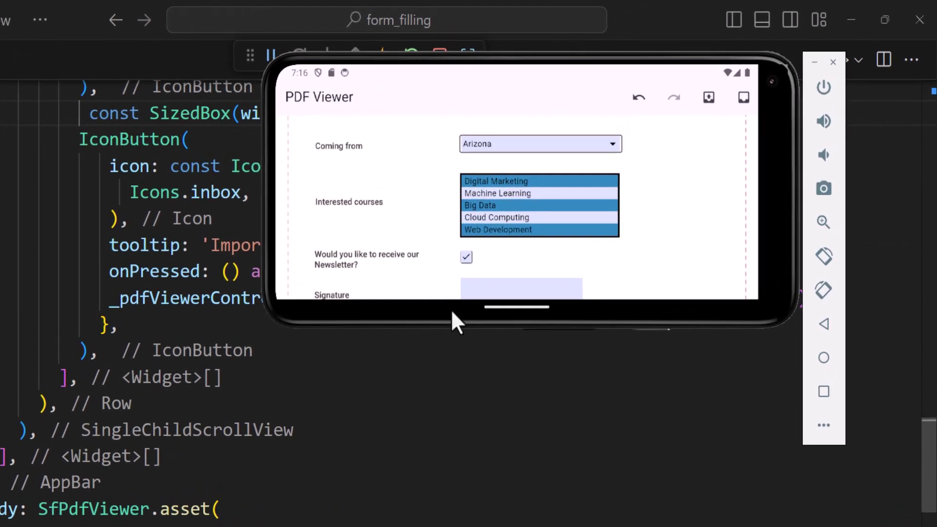
{"action": "left_click", "coordinate": [487, 196]}
{"action": "scroll", "coordinate": [436, 191], "scroll_direction": "down", "scroll_amount": 1}
{"action": "left_click", "coordinate": [432, 219]}
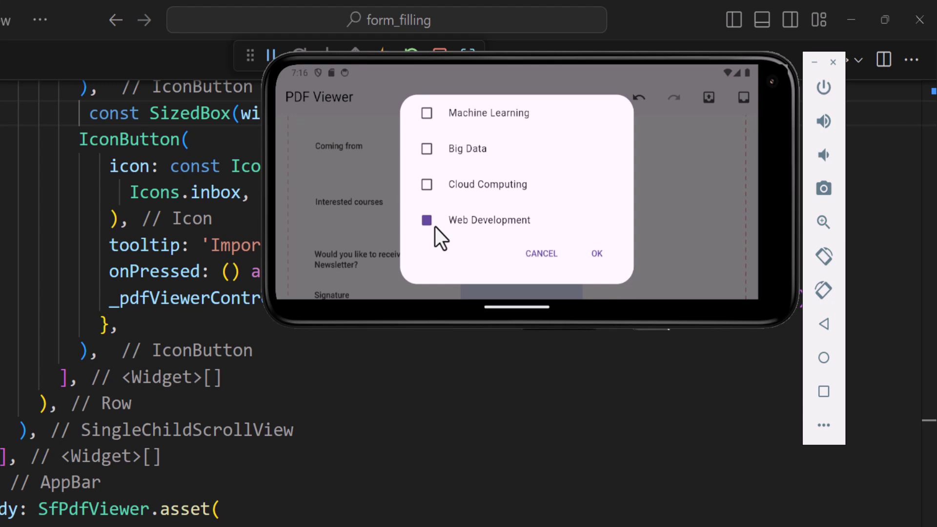
{"action": "left_click", "coordinate": [597, 254]}
{"action": "scroll", "coordinate": [586, 220], "scroll_direction": "up", "scroll_amount": 1}
{"action": "left_click", "coordinate": [559, 183]}
{"action": "left_click", "coordinate": [562, 206]}
{"action": "scroll", "coordinate": [505, 150], "scroll_direction": "up", "scroll_amount": 3}
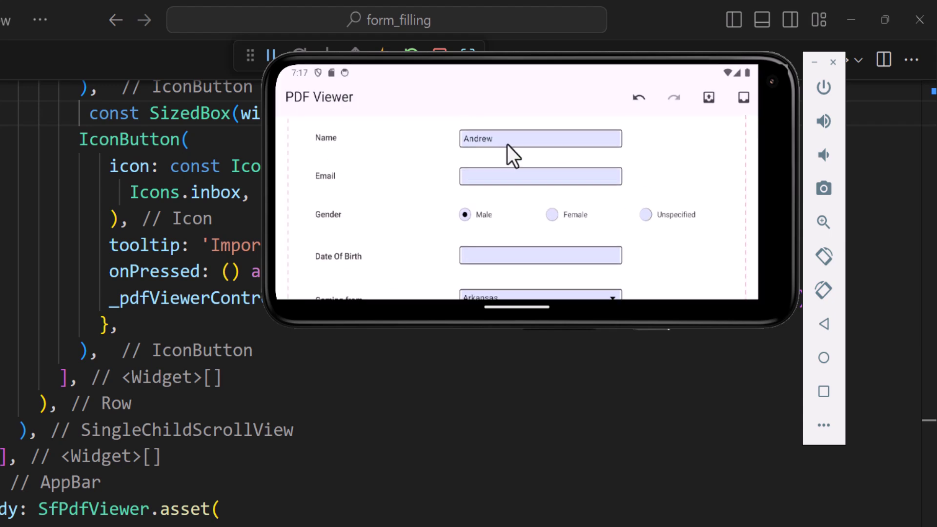
Clear the Name field, import the saved data to restore it, and close the emulator.
{"action": "left_click", "coordinate": [505, 141]}
{"action": "left_click", "coordinate": [722, 249]}
{"action": "left_click", "coordinate": [724, 267]}
{"action": "scroll", "coordinate": [719, 181], "scroll_direction": "down", "scroll_amount": 3}
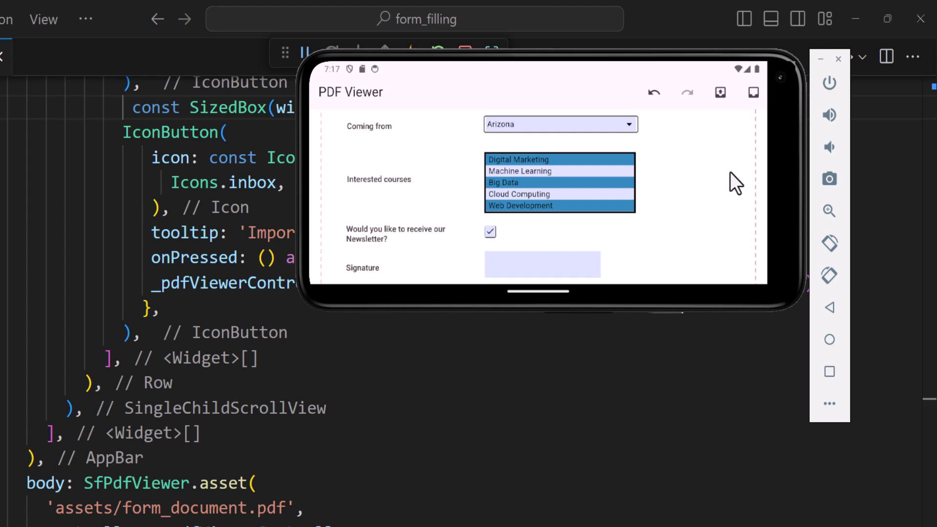
{"action": "left_click", "coordinate": [835, 64]}
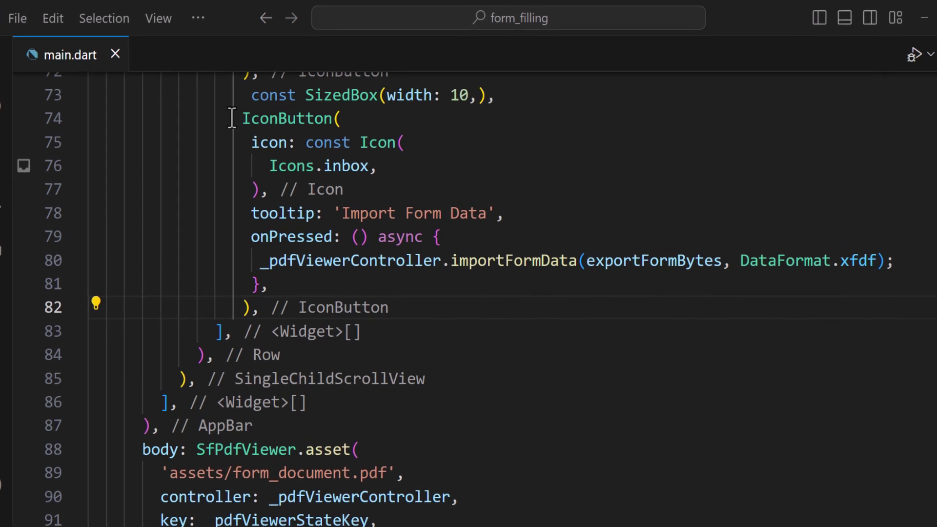
Duplicate the Import button block and give the copy the save icon and a Save Document tooltip.
{"action": "left_click_drag", "start_coordinate": [234, 96], "coordinate": [253, 307]}
{"action": "key", "text": "ctrl+c"}
{"action": "key", "text": "End"}
{"action": "key", "text": "Return"}
{"action": "key", "text": "ctrl+v"}
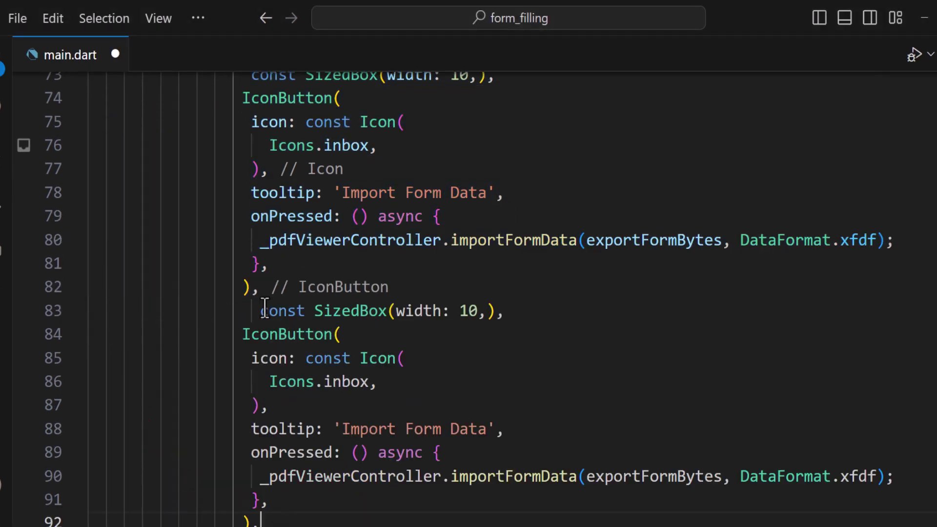
{"action": "scroll", "coordinate": [264, 310], "scroll_direction": "down", "scroll_amount": 1}
{"action": "scroll", "coordinate": [264, 310], "scroll_direction": "down", "scroll_amount": 2}
{"action": "double_click", "coordinate": [348, 202]}
{"action": "type", "text": "i"}
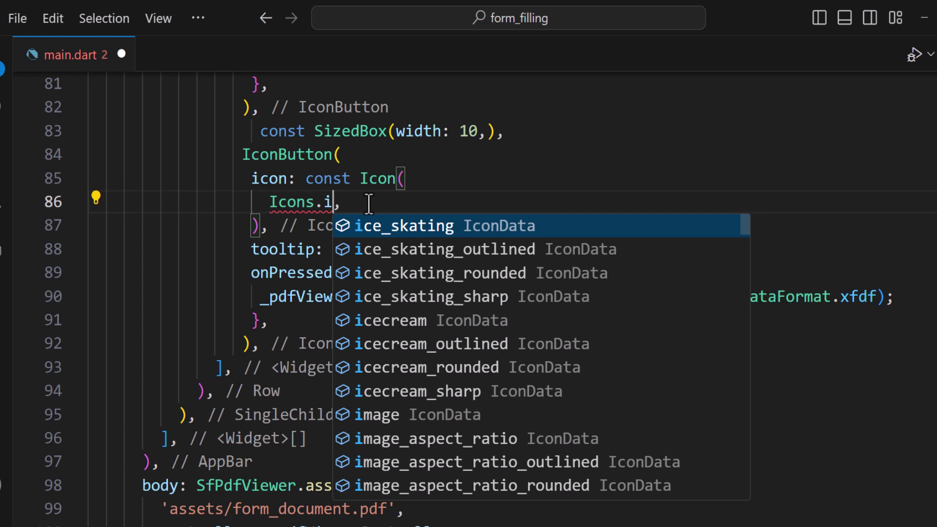
{"action": "key", "text": "BackSpace"}
{"action": "type", "text": "save"}
{"action": "left_click_drag", "start_coordinate": [342, 249], "coordinate": [489, 249]}
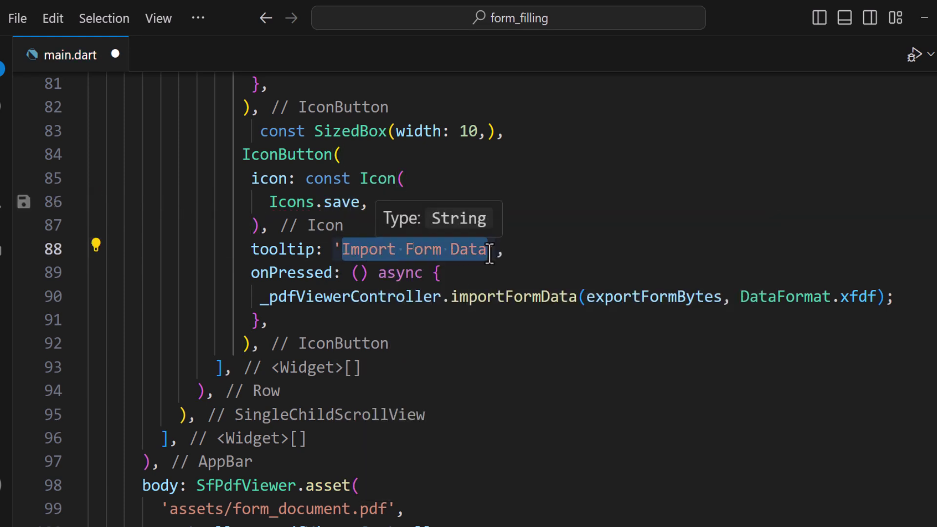
{"action": "type", "text": "Save"}
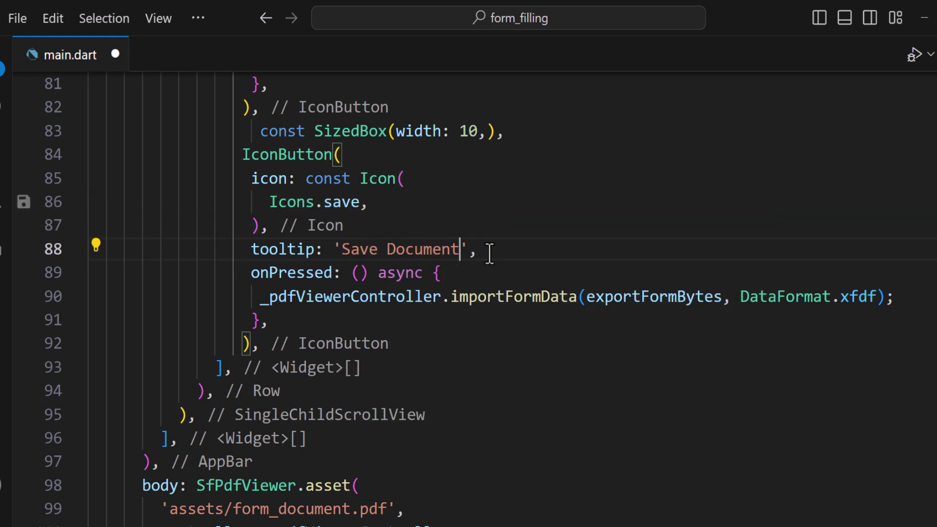
Replace the copied handler with 'final List<int> savedBytes = await _pdfViewerController.saveDocument();'.
{"action": "left_click_drag", "start_coordinate": [255, 296], "coordinate": [906, 299]}
{"action": "key", "text": "BackSpace"}
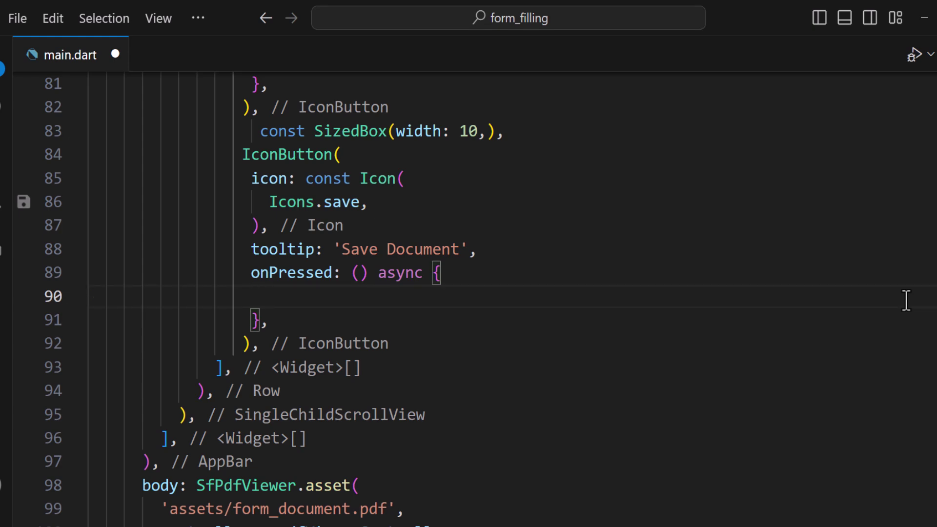
{"action": "type", "text": "final List<int>"}
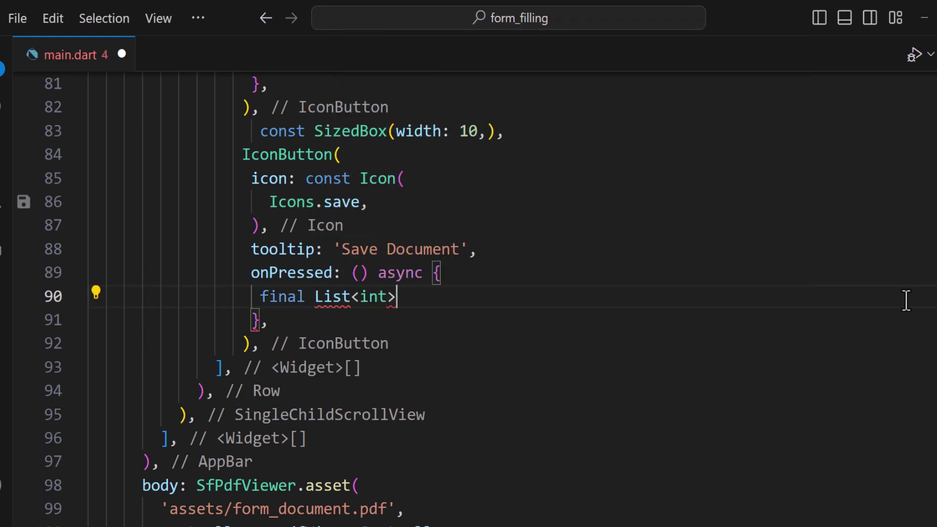
{"action": "type", "text": " savedByt"}
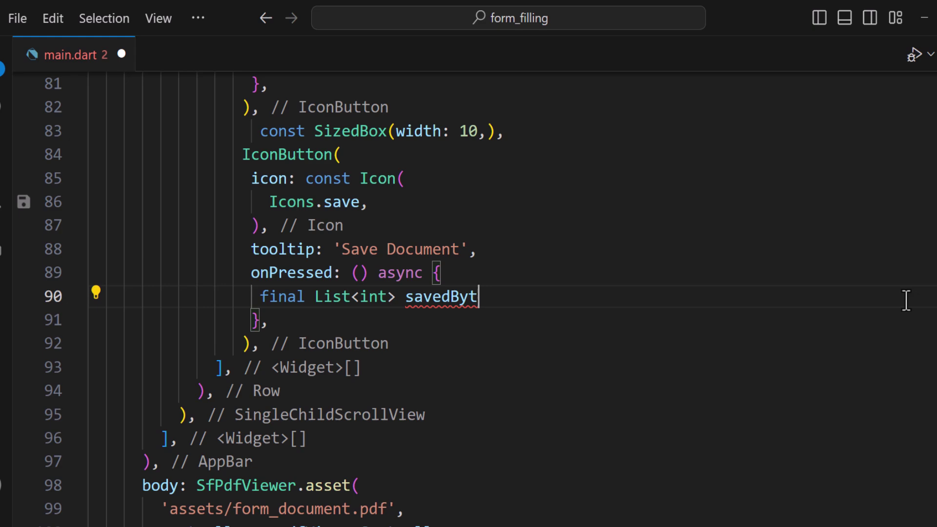
{"action": "type", "text": "es = aw"}
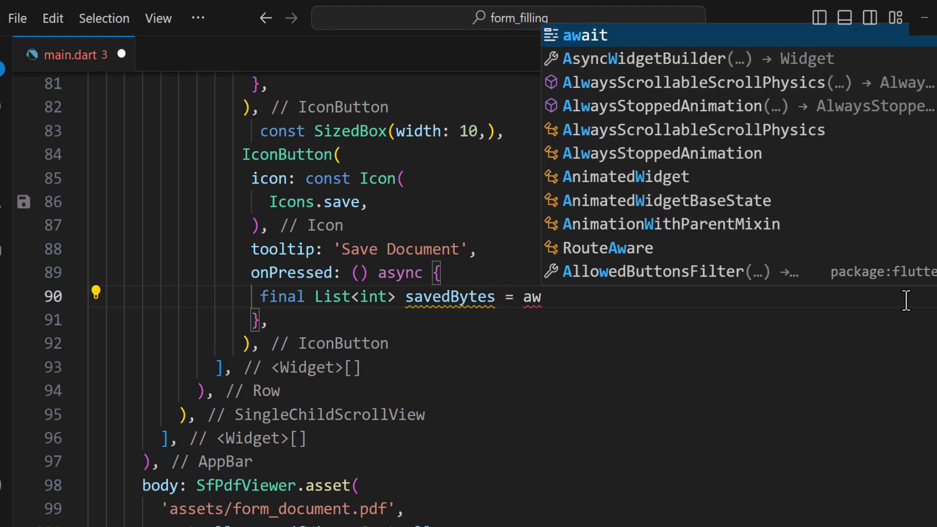
{"action": "type", "text": "ait _p"}
{"action": "key", "text": "Tab"}
{"action": "type", "text": ".sa"}
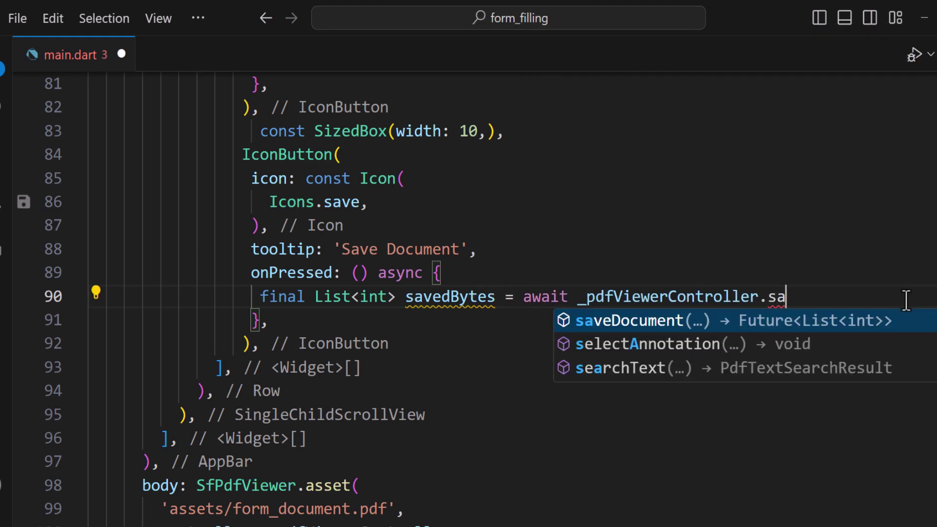
{"action": "key", "text": "Tab"}
{"action": "type", "text": ";"}
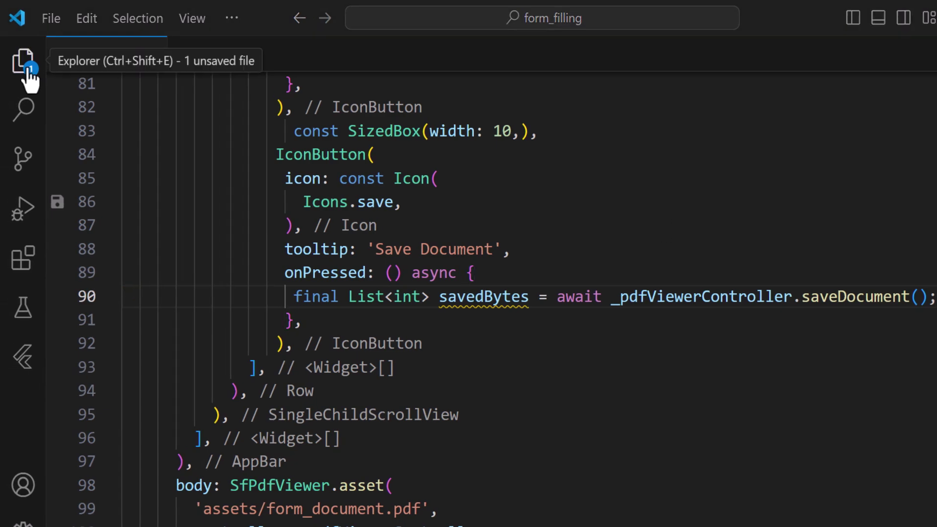
In pubspec.yaml, paste path_provider, web and open_file below syncfusion_flutter_pdfviewer.
{"action": "left_click", "coordinate": [24, 62]}
{"action": "scroll", "coordinate": [159, 269], "scroll_direction": "down", "scroll_amount": 3}
{"action": "left_click", "coordinate": [193, 429]}
{"action": "scroll", "coordinate": [483, 293], "scroll_direction": "down", "scroll_amount": 5}
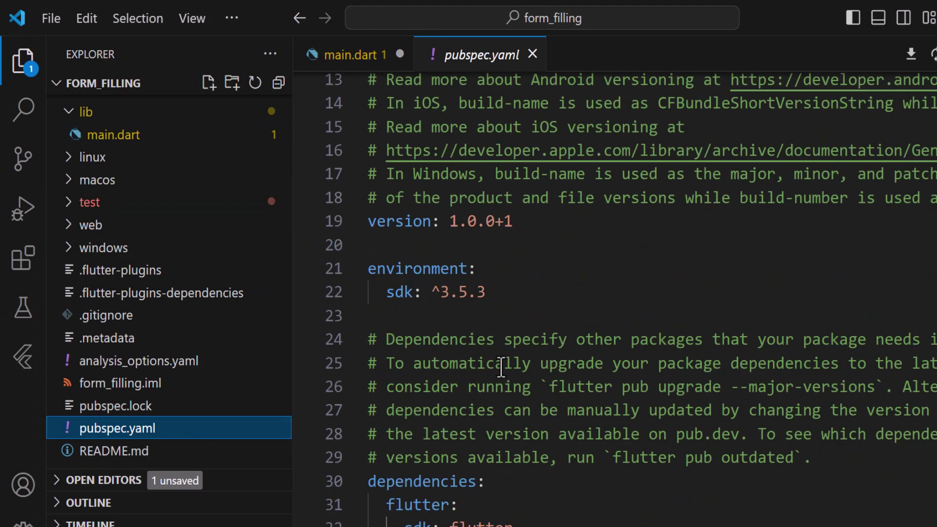
{"action": "scroll", "coordinate": [484, 293], "scroll_direction": "down", "scroll_amount": 5}
{"action": "left_click", "coordinate": [756, 193]}
{"action": "key", "text": "Return"}
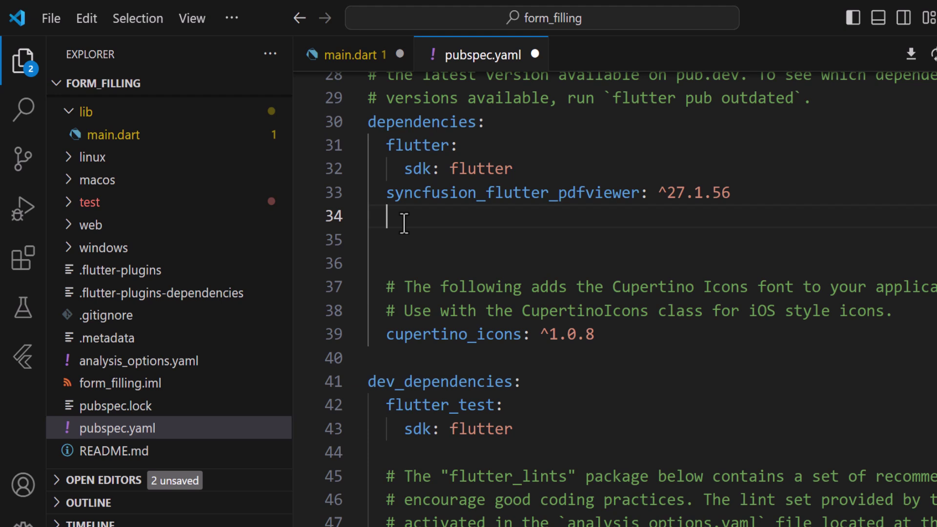
{"action": "key", "text": "ctrl+v"}
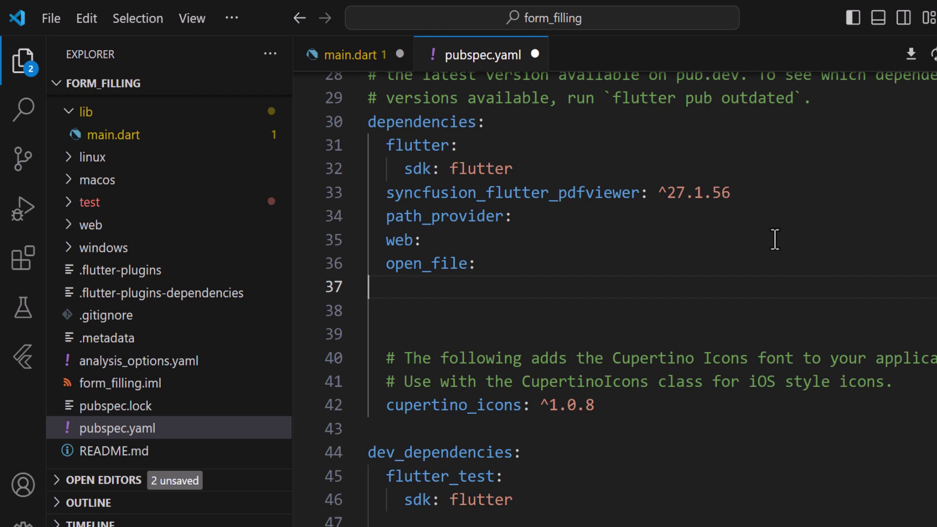
Create the new files save_helper.dart and save_helper_web.dart in the lib folder.
{"action": "left_click", "coordinate": [147, 111]}
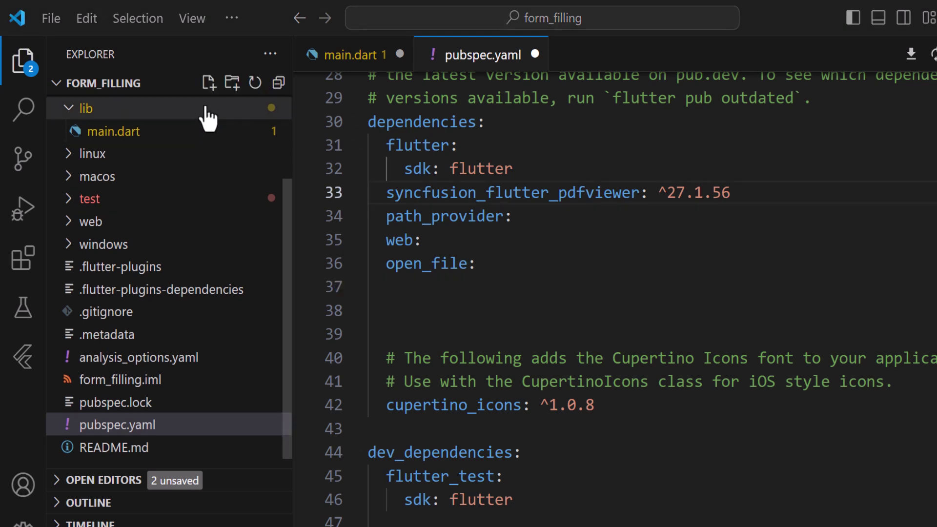
{"action": "left_click", "coordinate": [209, 82]}
{"action": "type", "text": "save_h"}
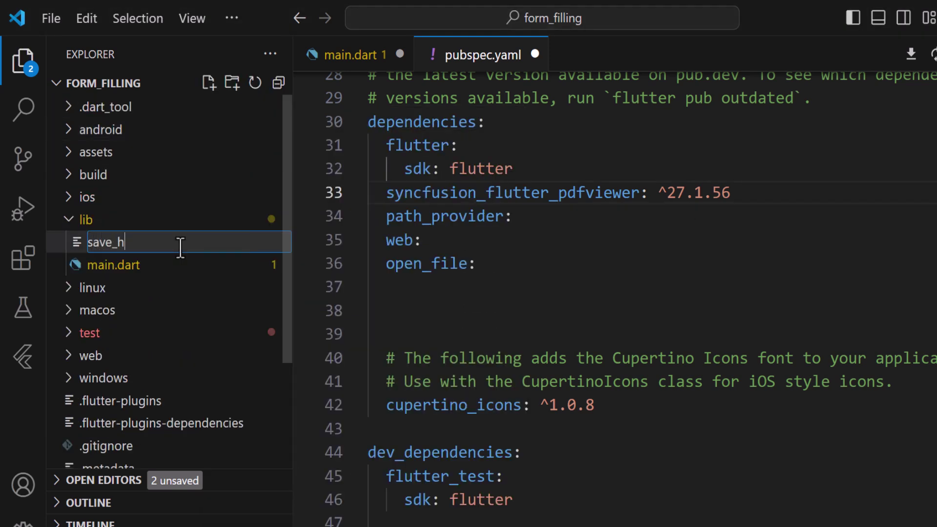
{"action": "key", "text": "Return"}
{"action": "right_click", "coordinate": [138, 220]}
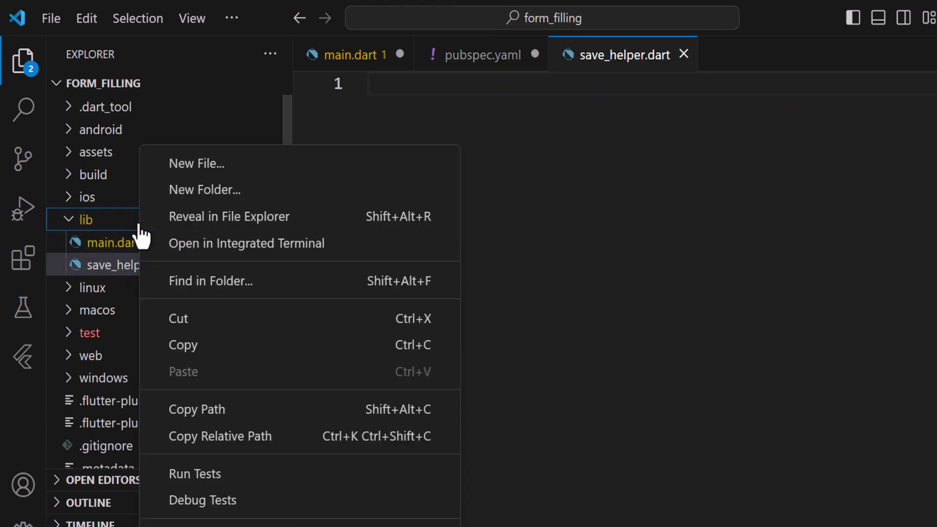
{"action": "left_click", "coordinate": [198, 161]}
{"action": "type", "text": "save_helper_web.dart"}
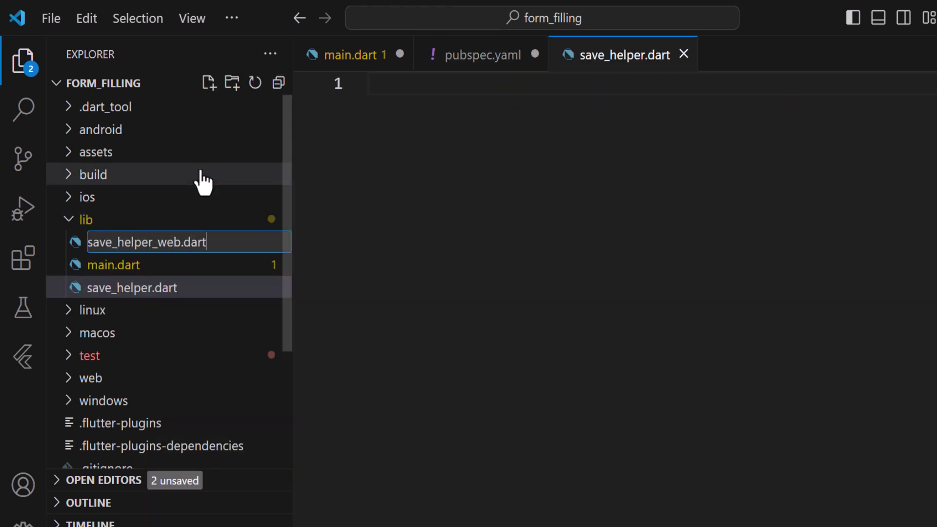
{"action": "key", "text": "Return"}
Paste the native SaveHelper code into save_helper.dart and the web version into save_helper_web.dart.
{"action": "left_click", "coordinate": [175, 290]}
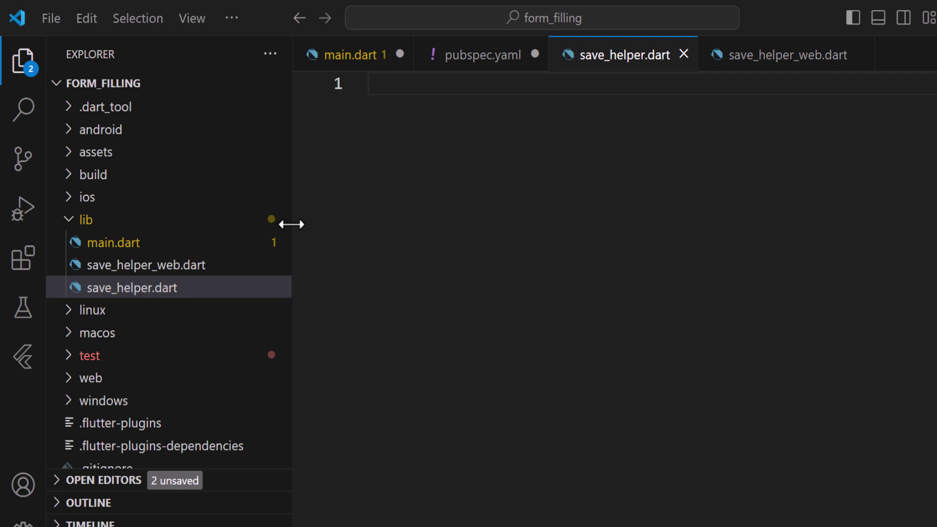
{"action": "left_click_drag", "start_coordinate": [291, 224], "coordinate": [230, 224]}
{"action": "left_click", "coordinate": [328, 88]}
{"action": "key", "text": "ctrl+v"}
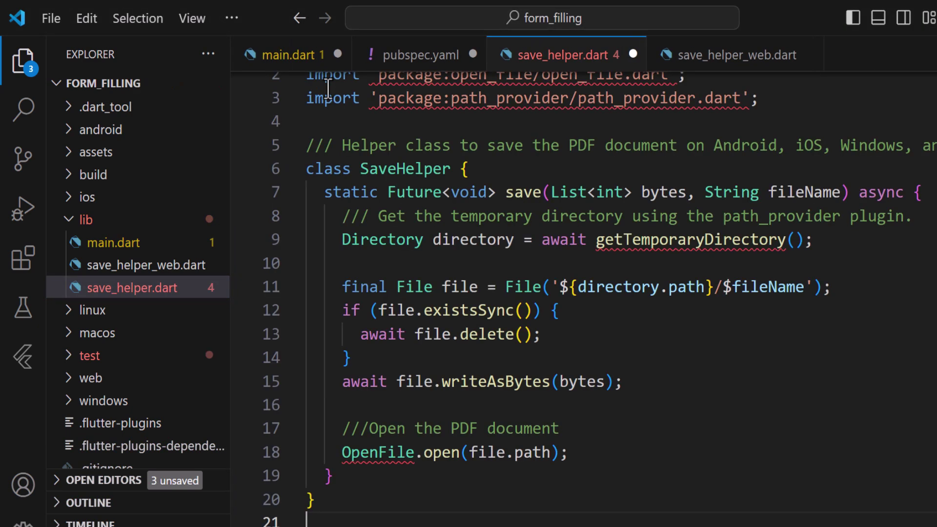
{"action": "scroll", "coordinate": [759, 363], "scroll_direction": "up", "scroll_amount": 2}
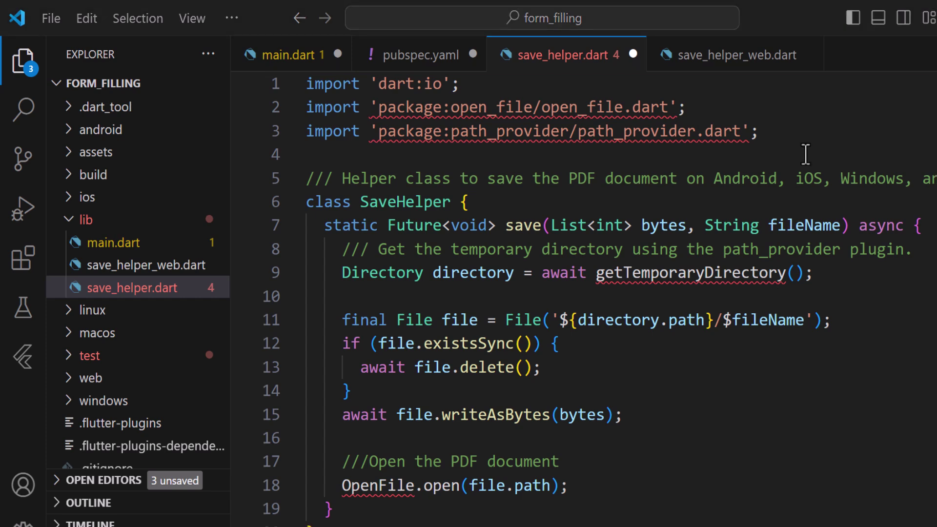
{"action": "left_click", "coordinate": [759, 58]}
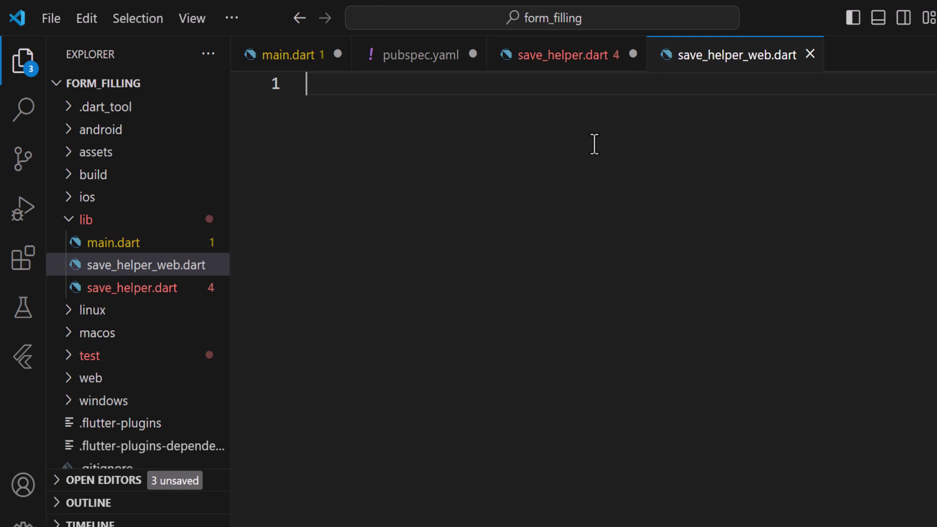
{"action": "key", "text": "ctrl+v"}
{"action": "left_click", "coordinate": [24, 62]}
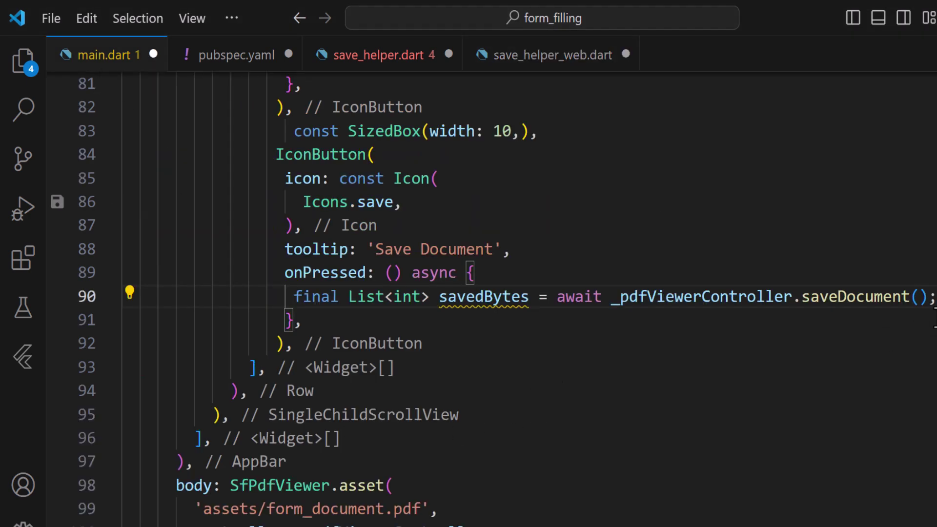
Add SaveHelper.save(savedBytes, 'form_document.pdf'); below the saveDocument line.
{"action": "key", "text": "Return"}
{"action": "key", "text": "Return"}
{"action": "type", "text": "S"}
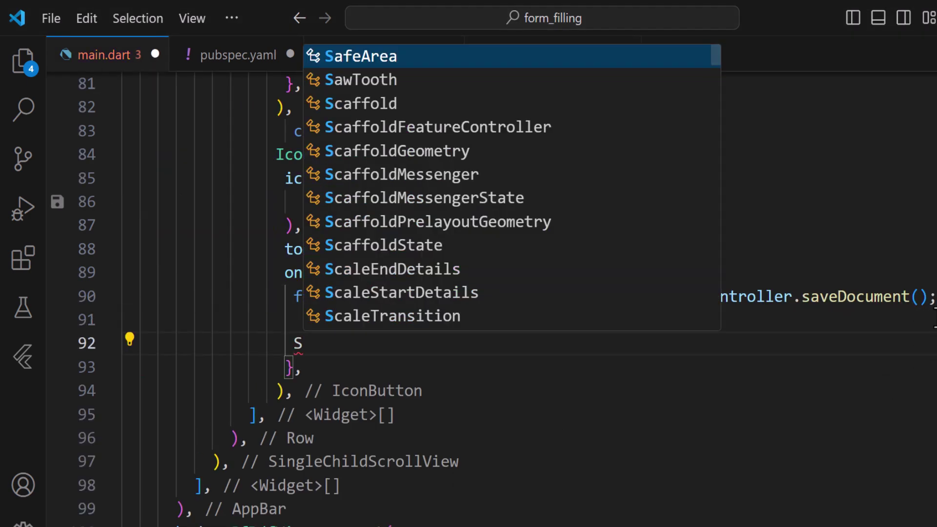
{"action": "type", "text": "aveHelper.save"}
{"action": "key", "text": "Return"}
{"action": "type", "text": "sa"}
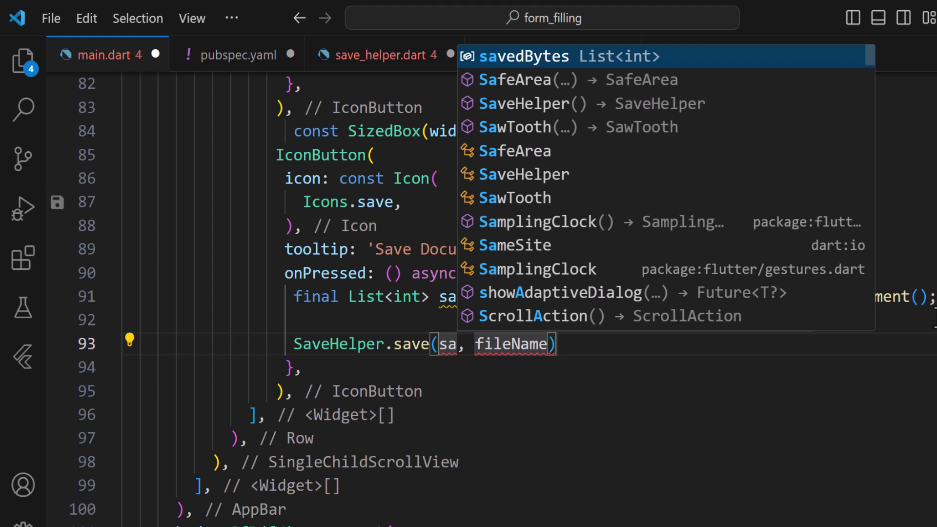
{"action": "type", "text": "v"}
{"action": "key", "text": "Return"}
{"action": "key", "text": "Tab"}
{"action": "type", "text": "fil"}
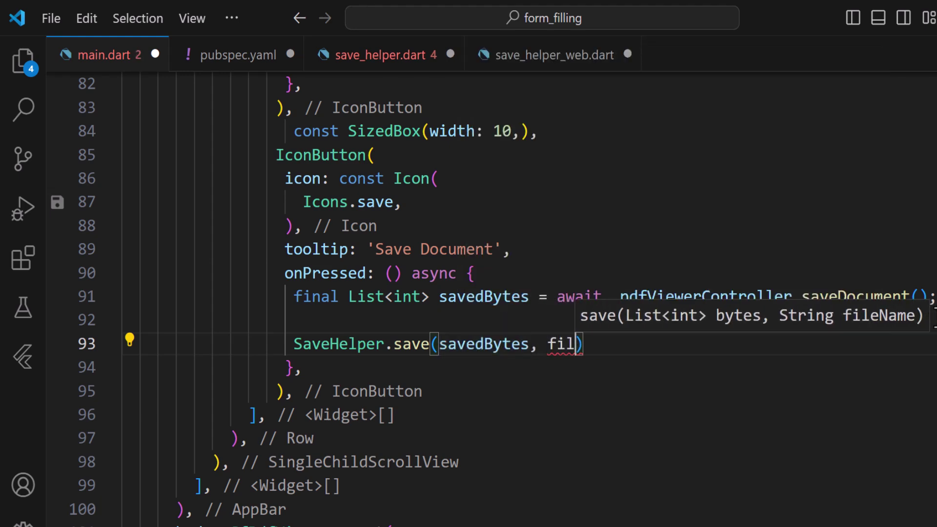
{"action": "key", "text": "BackSpace"}
{"action": "key", "text": "BackSpace"}
{"action": "key", "text": "BackSpace"}
{"action": "type", "text": "'form_document.pdf')"}
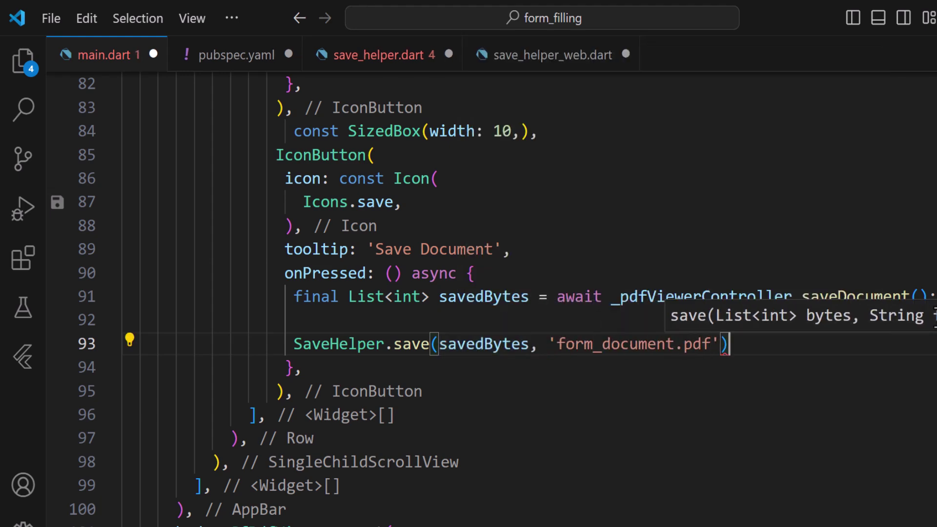
{"action": "type", "text": ";"}
Launch the app on the Android emulator and enter Andrew as the name.
{"action": "left_click", "coordinate": [859, 51]}
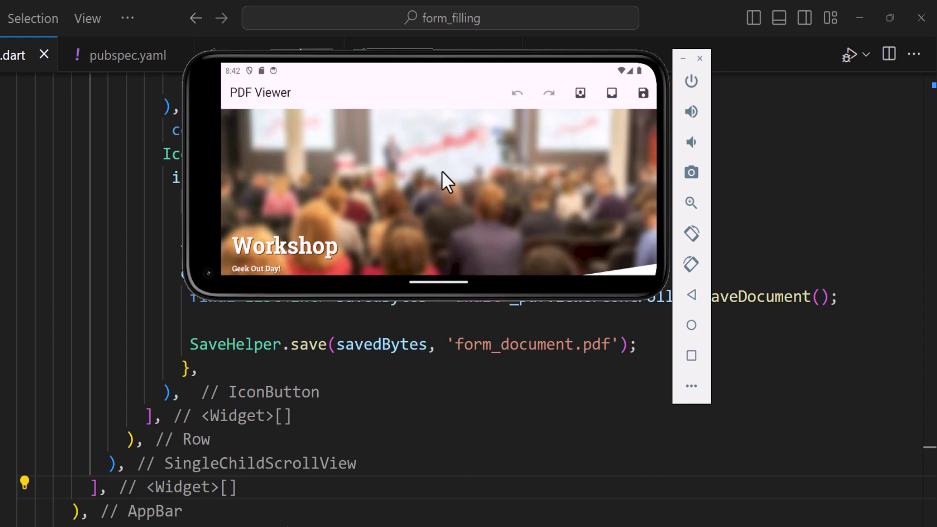
{"action": "scroll", "coordinate": [431, 175], "scroll_direction": "down", "scroll_amount": 5}
{"action": "scroll", "coordinate": [440, 168], "scroll_direction": "up", "scroll_amount": 1}
{"action": "left_click", "coordinate": [427, 124]}
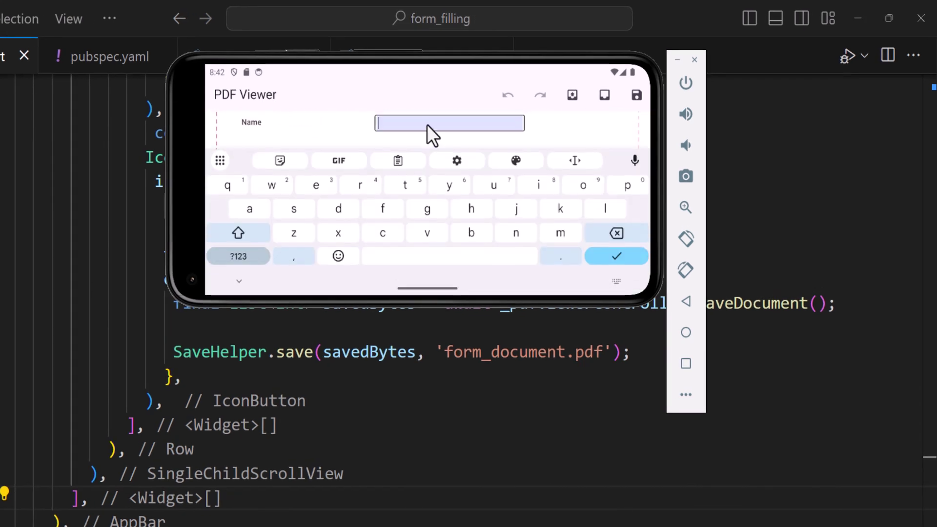
{"action": "type", "text": "Andrew"}
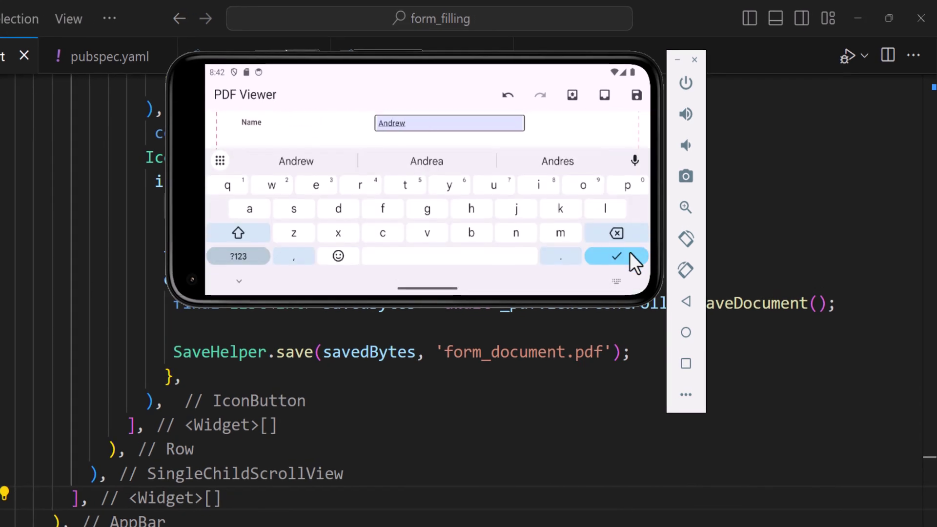
{"action": "left_click", "coordinate": [617, 257]}
{"action": "scroll", "coordinate": [480, 179], "scroll_direction": "down", "scroll_amount": 3}
Choose Florida as the origin and select the Big Data and Web Development courses.
{"action": "left_click", "coordinate": [480, 180]}
{"action": "left_click", "coordinate": [443, 216]}
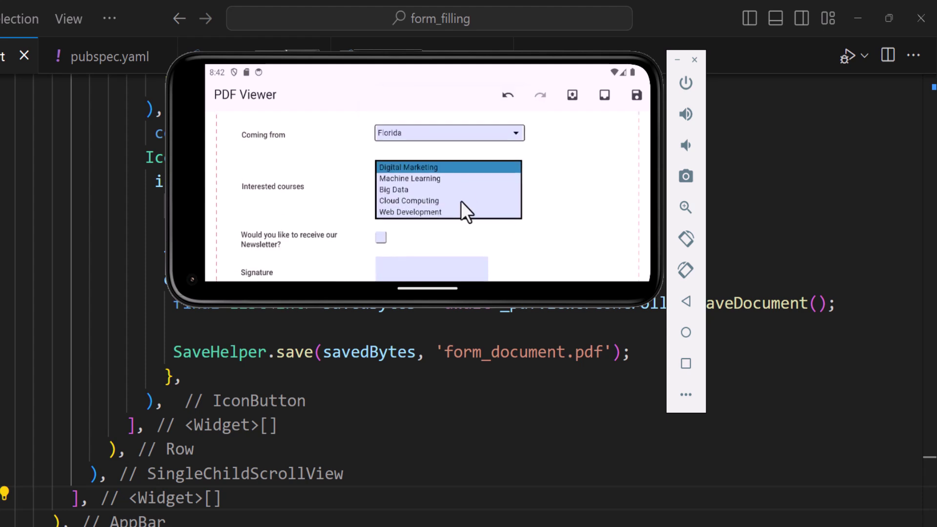
{"action": "left_click", "coordinate": [460, 200]}
{"action": "left_click", "coordinate": [387, 186]}
{"action": "scroll", "coordinate": [395, 190], "scroll_direction": "down", "scroll_amount": 1}
{"action": "left_click", "coordinate": [395, 208]}
{"action": "left_click", "coordinate": [496, 240]}
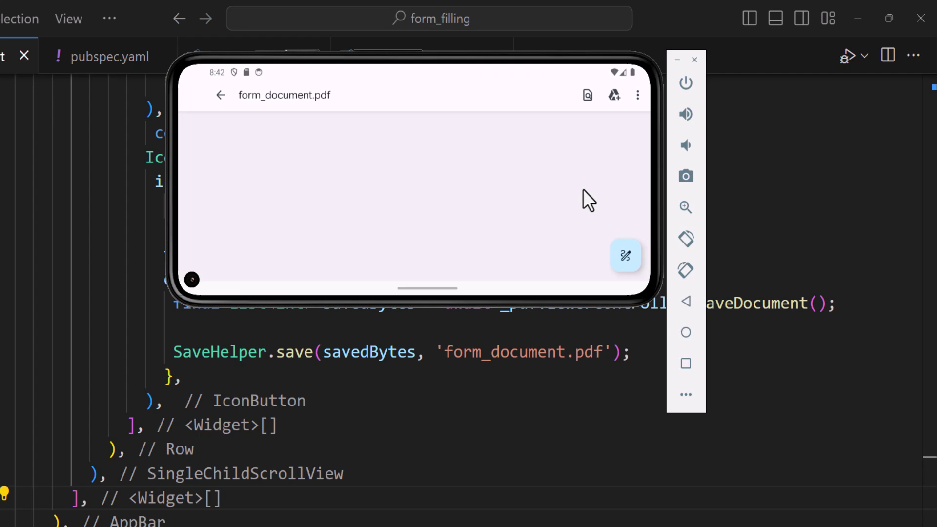
{"action": "scroll", "coordinate": [563, 196], "scroll_direction": "down", "scroll_amount": 2}
{"action": "scroll", "coordinate": [591, 173], "scroll_direction": "down", "scroll_amount": 3}
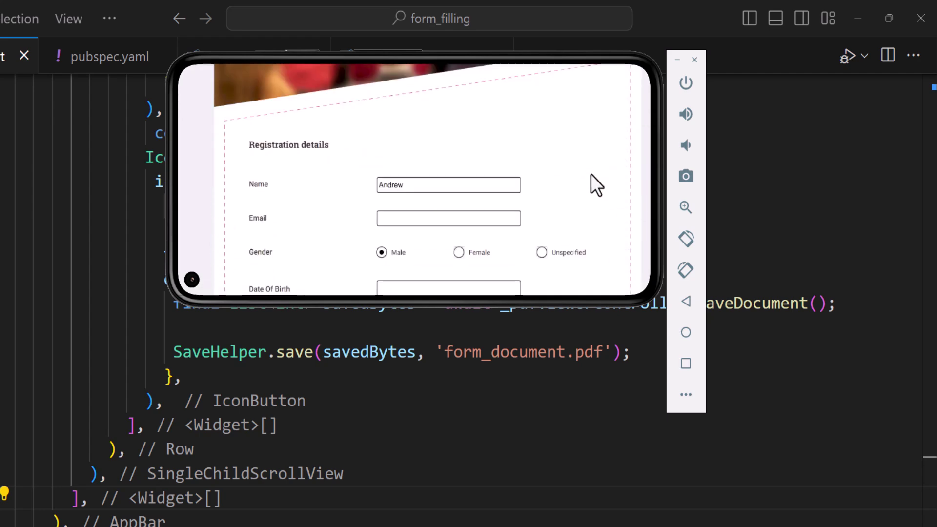
{"action": "scroll", "coordinate": [586, 178], "scroll_direction": "down", "scroll_amount": 2}
{"action": "scroll", "coordinate": [586, 178], "scroll_direction": "down", "scroll_amount": 2}
{"action": "scroll", "coordinate": [583, 182], "scroll_direction": "down", "scroll_amount": 1}
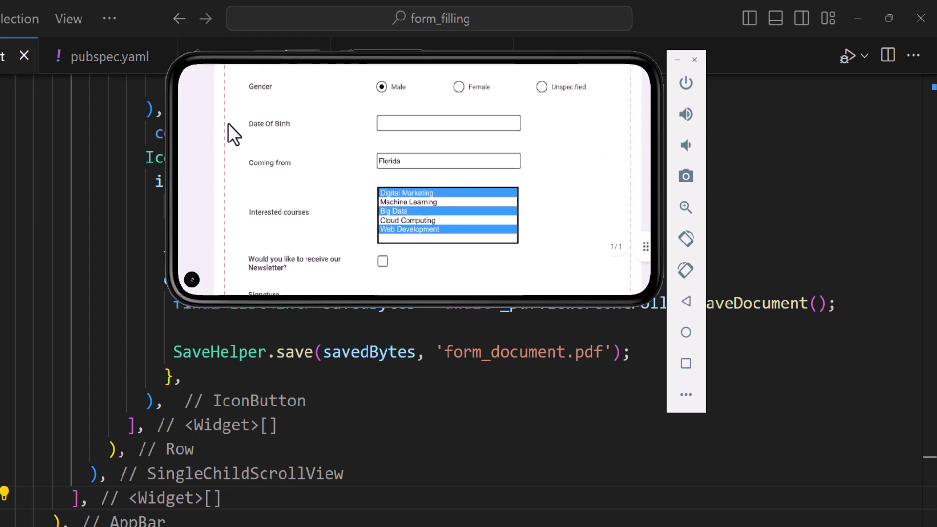